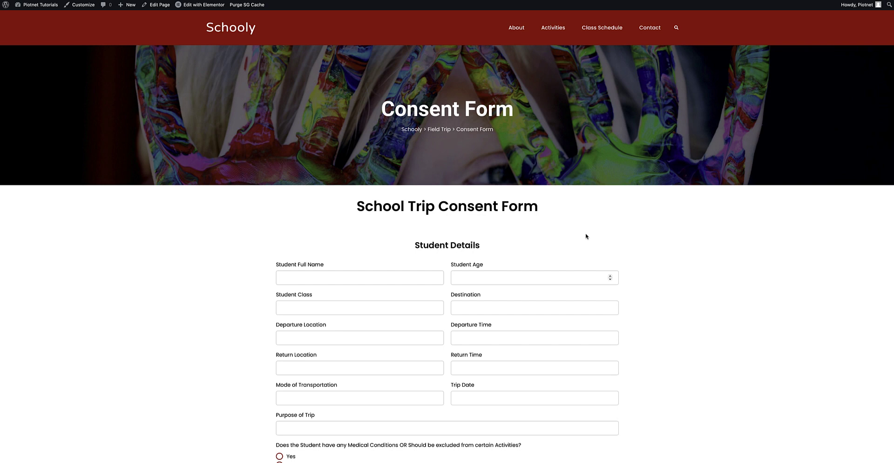
- Scroll through the consent form and draw a test signature in the Parent/Guardian Signature pad
scroll(586, 237, down, 2)
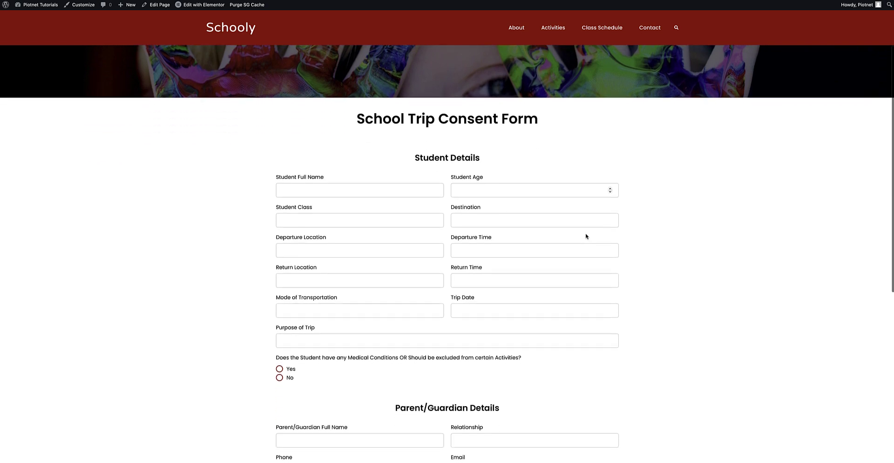
scroll(586, 236, down, 4)
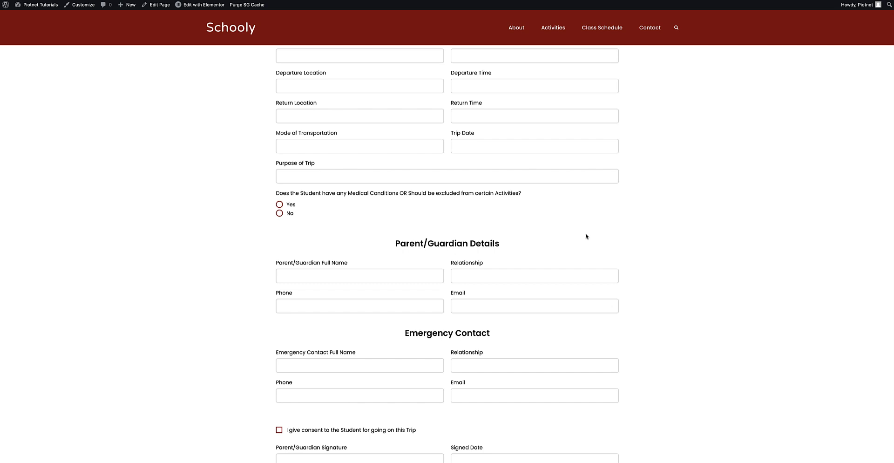
scroll(587, 236, down, 3)
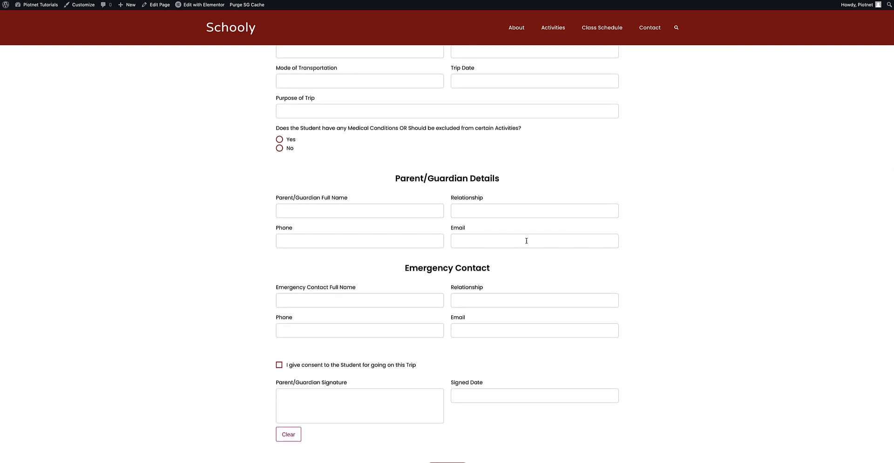
scroll(525, 239, down, 3)
scroll(527, 240, down, 1)
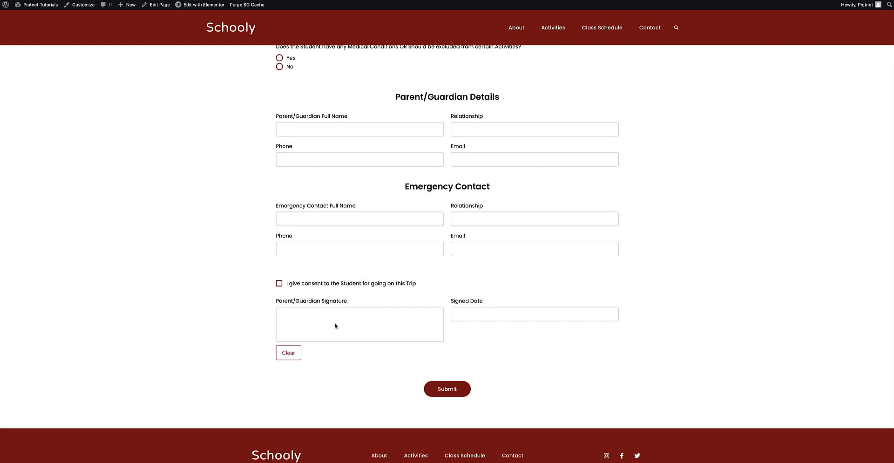
drag(317, 326, 390, 325)
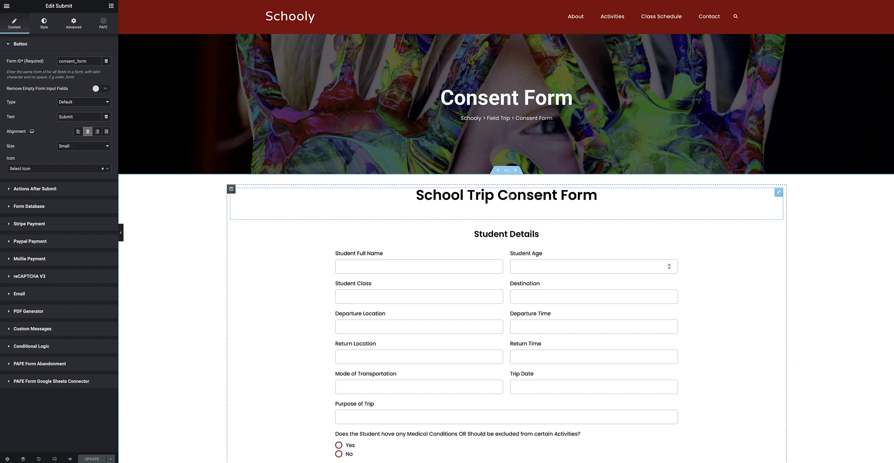
- Open the Student Full Name field settings (ID student_name) and scroll the canvas down to the Submit button
scroll(510, 197, down, 1)
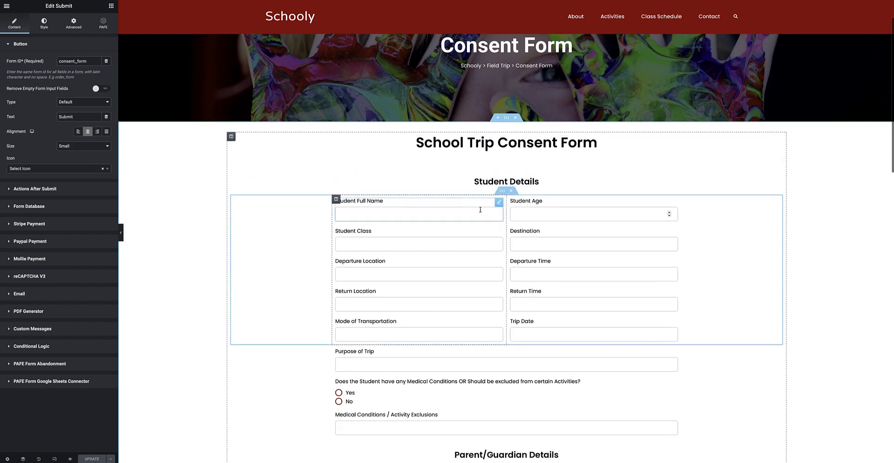
click(499, 203)
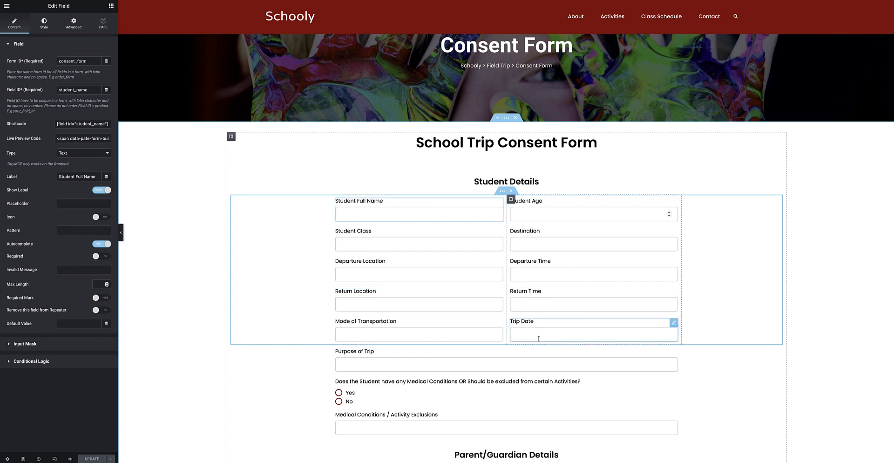
scroll(381, 267, down, 4)
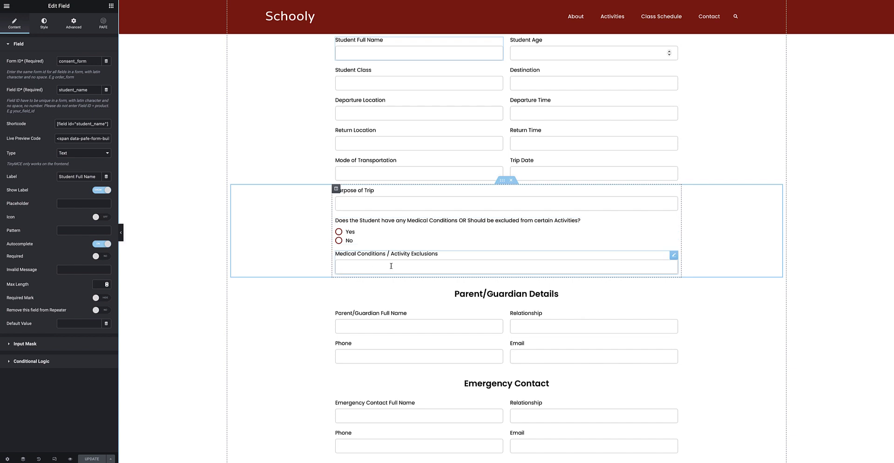
scroll(390, 266, down, 2)
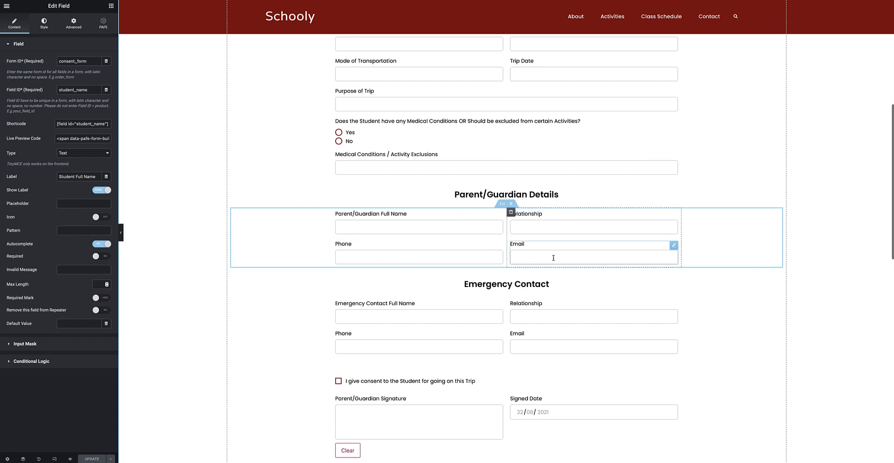
scroll(469, 313, down, 2)
scroll(495, 249, down, 2)
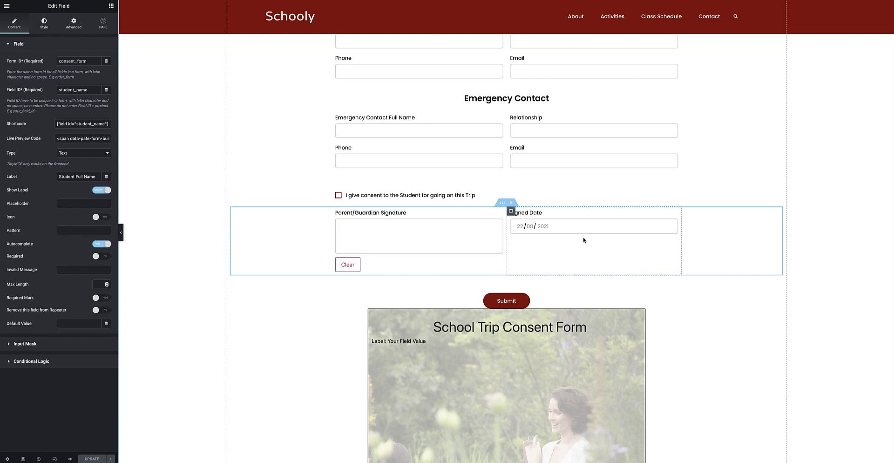
scroll(584, 240, down, 2)
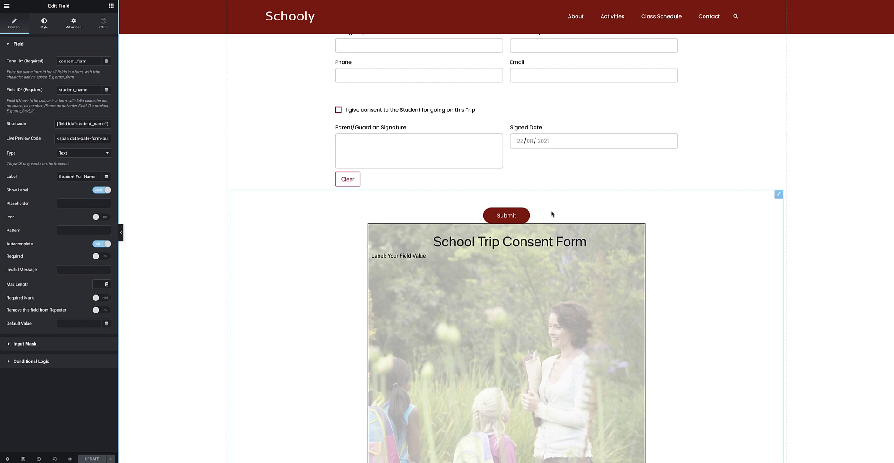
- Open the Submit button's settings and check that Actions After Submit lists Email and PDF Generator
click(779, 195)
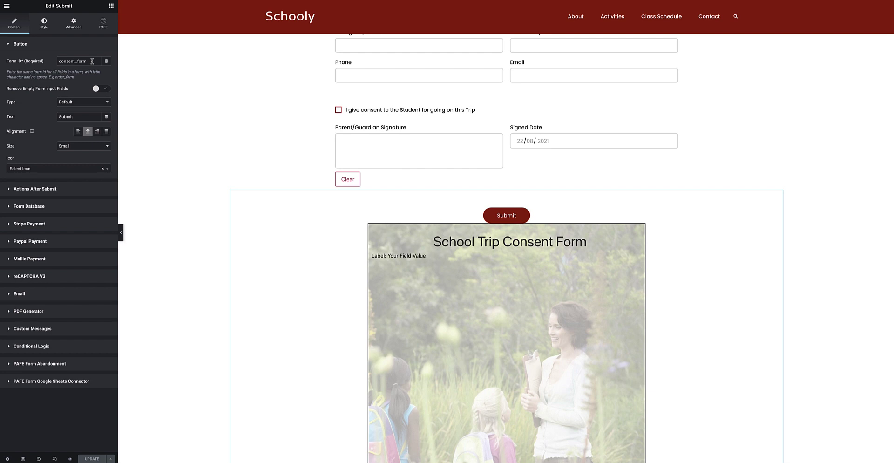
click(70, 192)
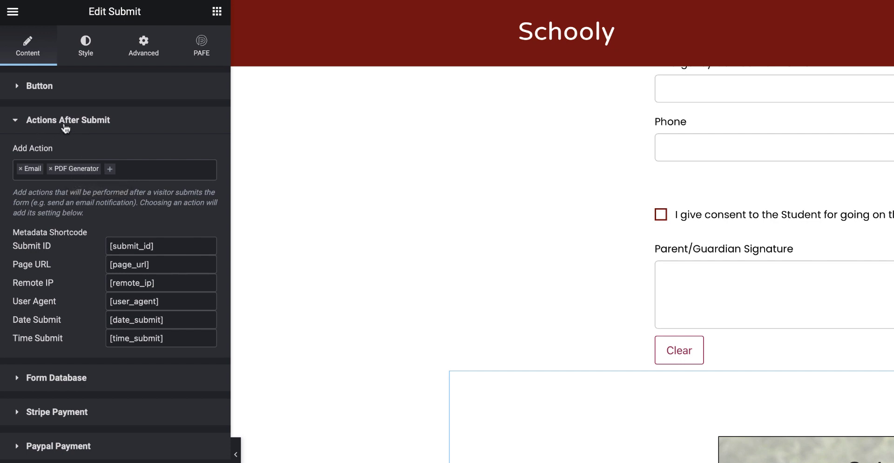
click(111, 171)
scroll(110, 236, down, 2)
scroll(110, 236, down, 5)
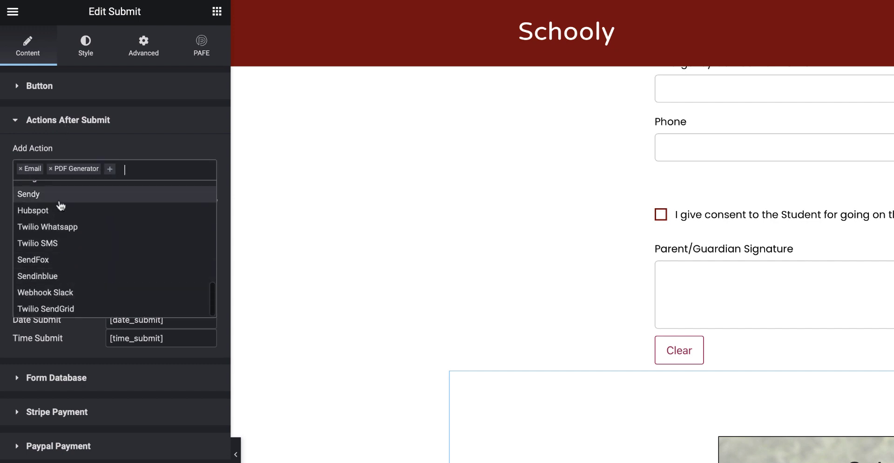
scroll(110, 201, up, 7)
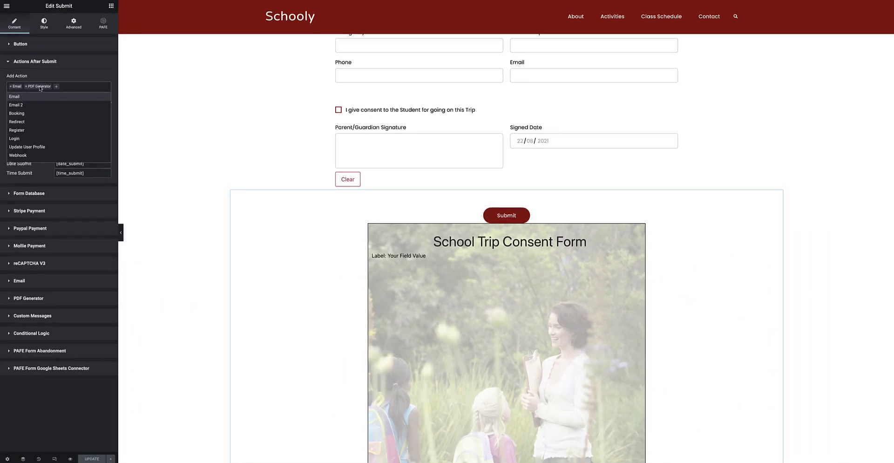
click(38, 61)
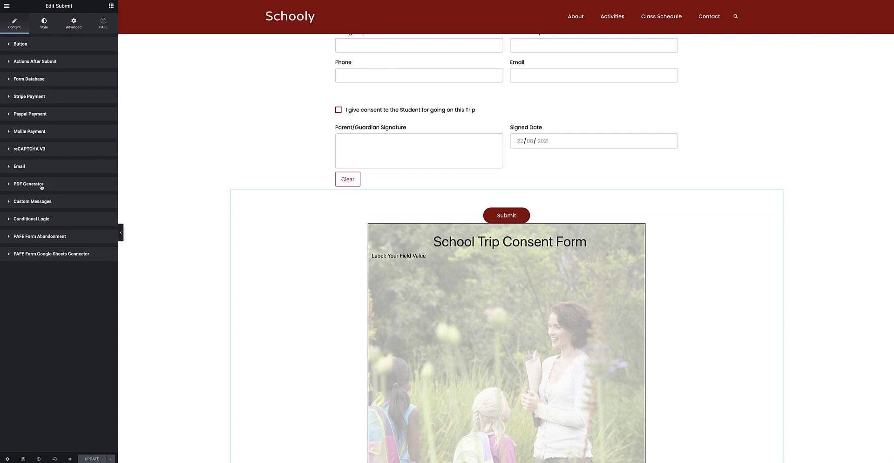
- Expand PDF Generator, keeping A4 page size and the 'School Trip Consent Form' title centred
click(41, 185)
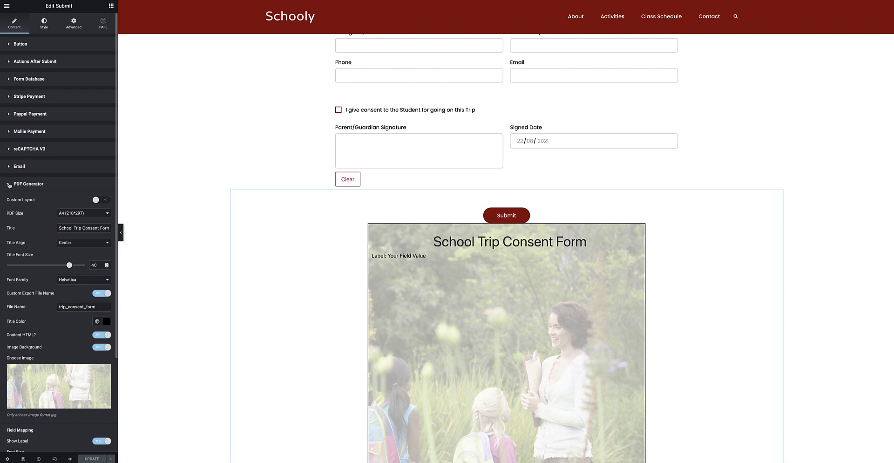
scroll(10, 185, down, 1)
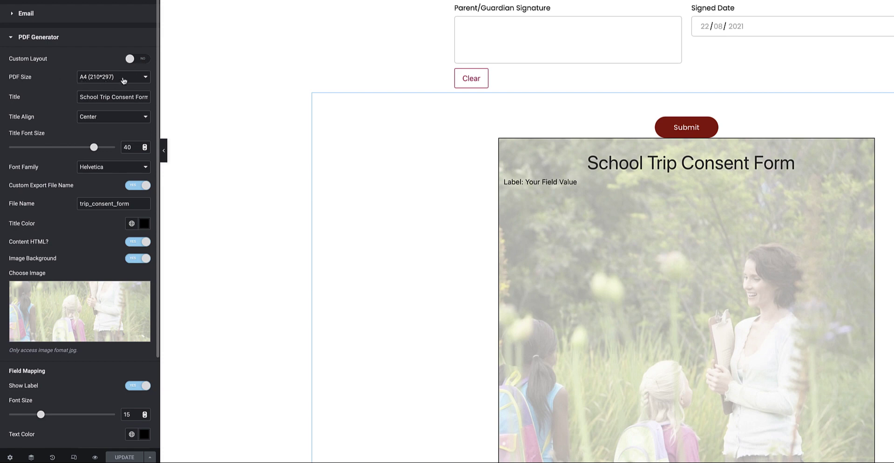
click(129, 79)
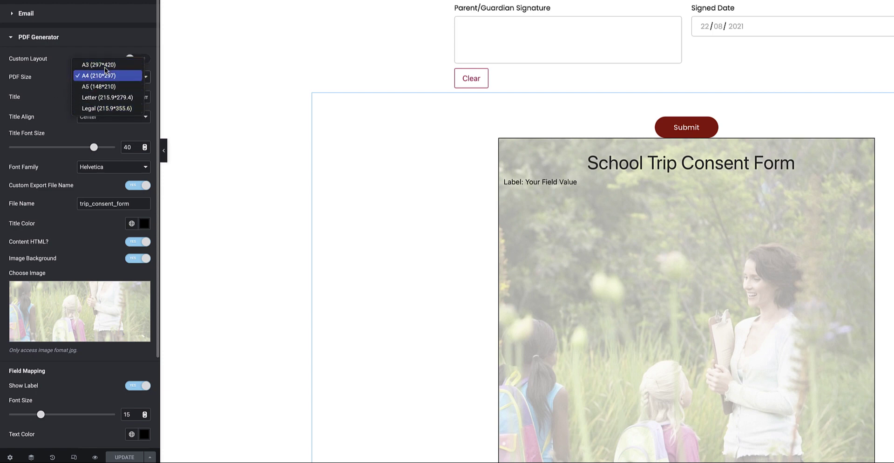
click(55, 87)
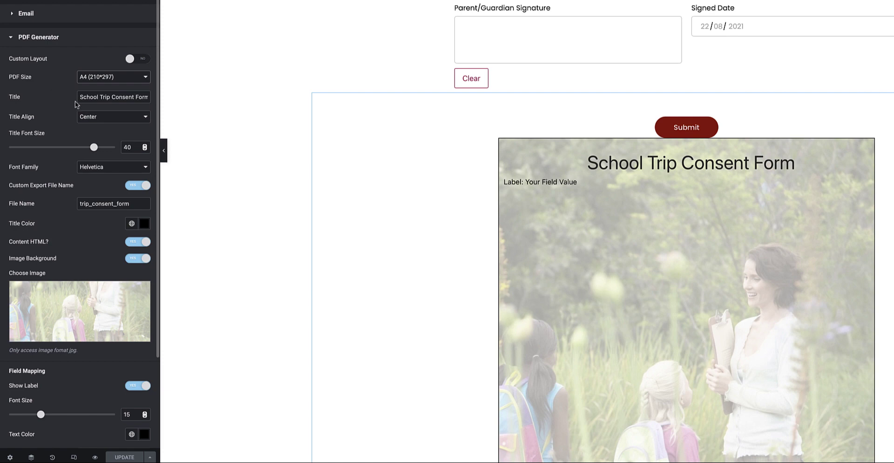
drag(80, 97, 134, 97)
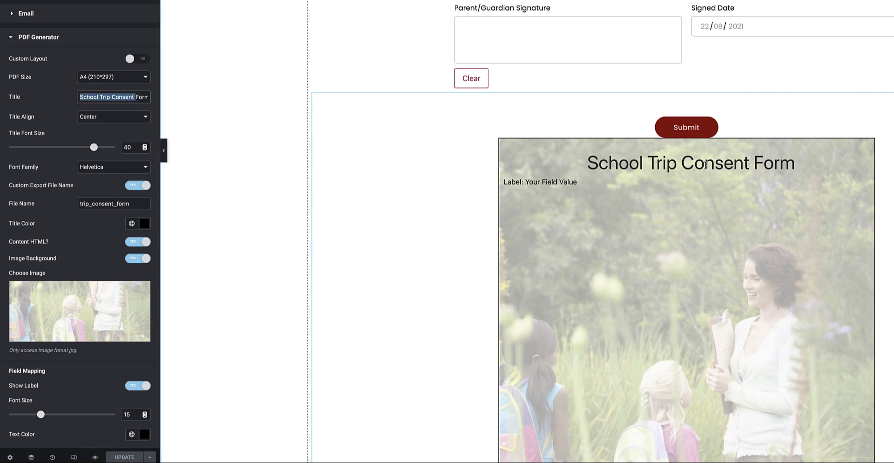
click(104, 116)
click(61, 105)
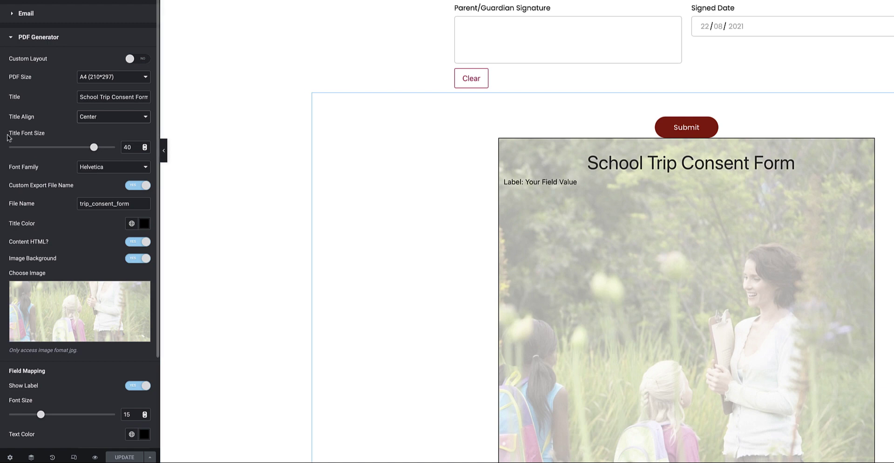
- Keep Helvetica font and the trip_consent_form file name, and turn the PDF image background off
scroll(80, 135, down, 3)
click(105, 97)
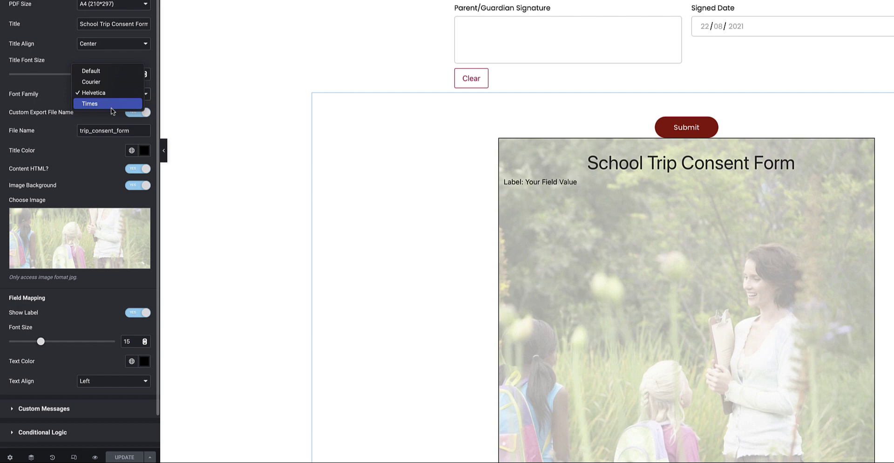
click(52, 81)
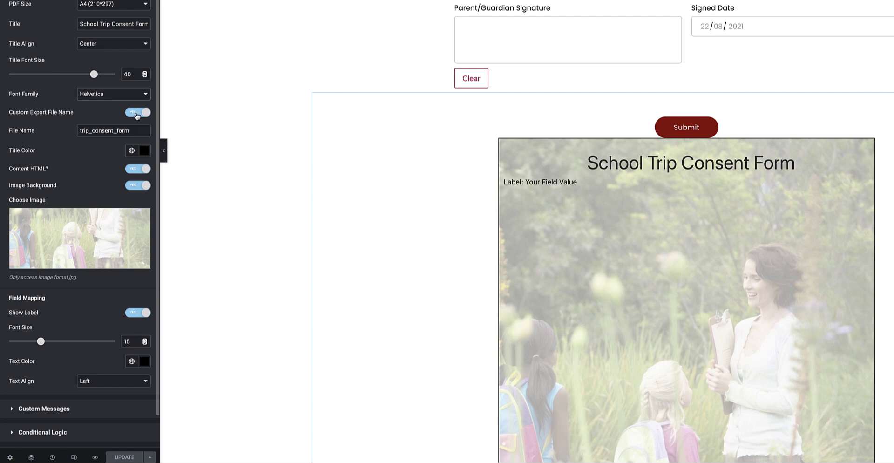
double_click(93, 130)
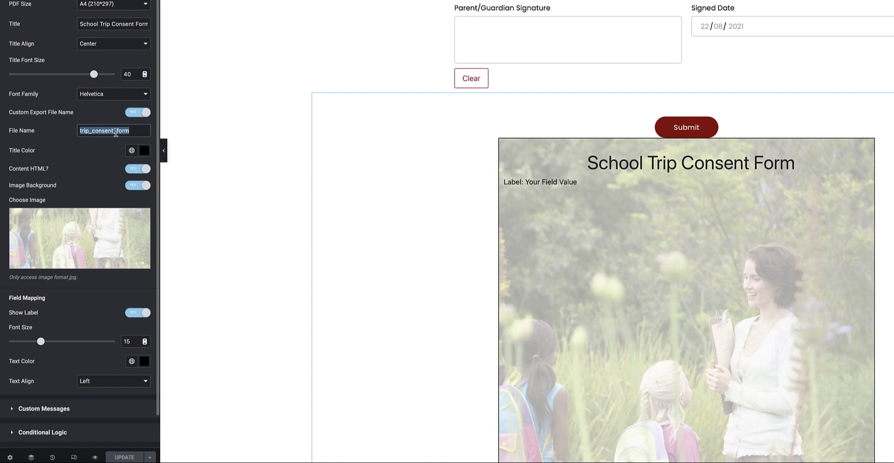
click(60, 138)
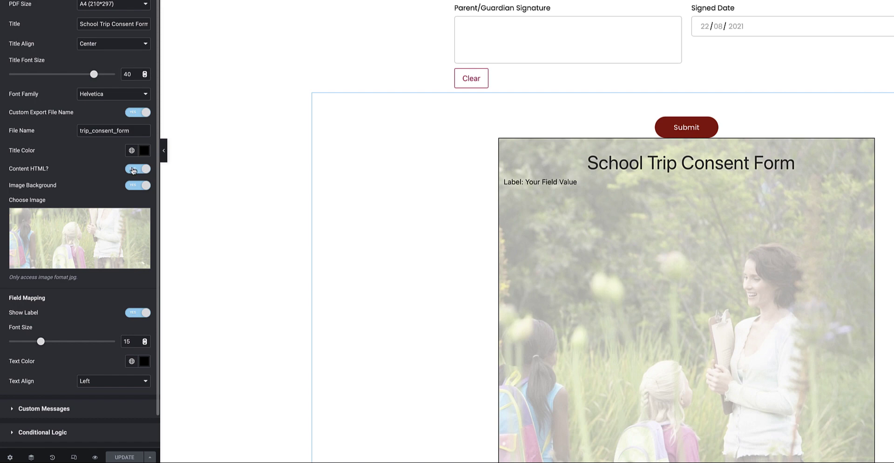
mouse_move(100, 234)
click(134, 185)
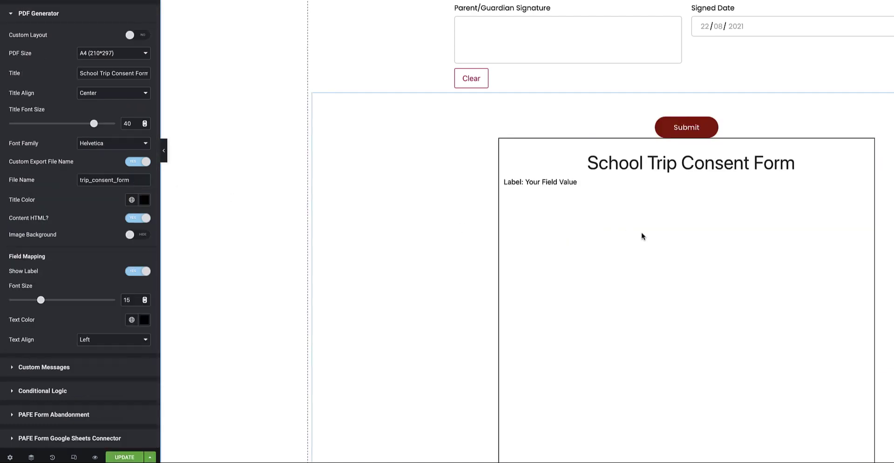
- Turn Image Background on and use the photo of children walking with a teacher as the PDF background
scroll(640, 236, down, 4)
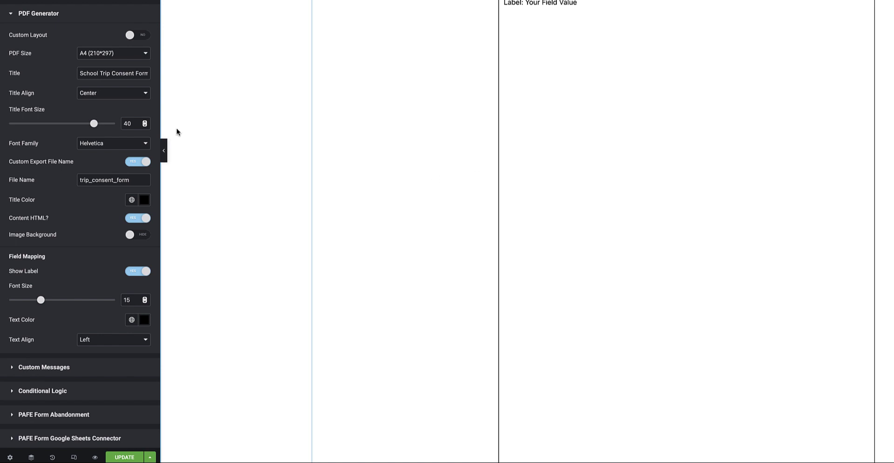
click(139, 236)
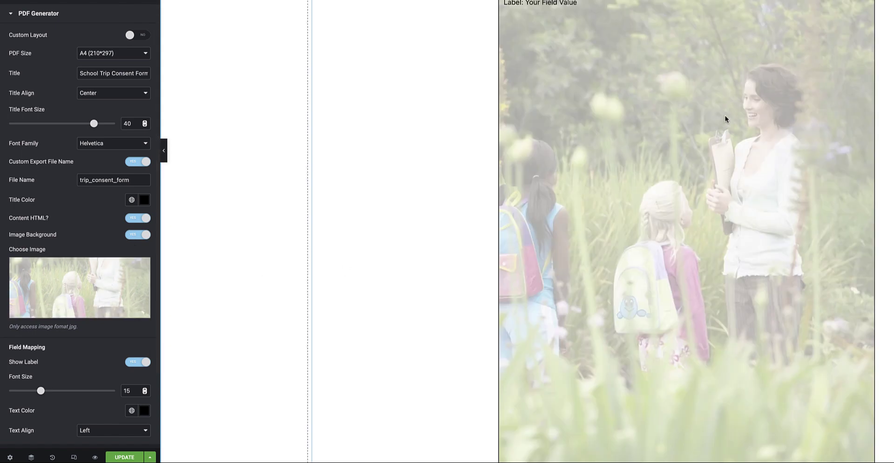
scroll(725, 114, down, 1)
scroll(744, 161, down, 2)
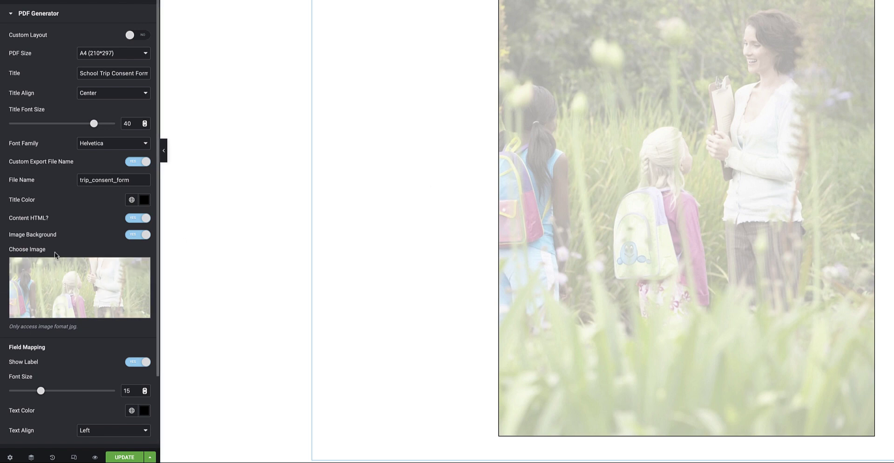
scroll(66, 248, down, 2)
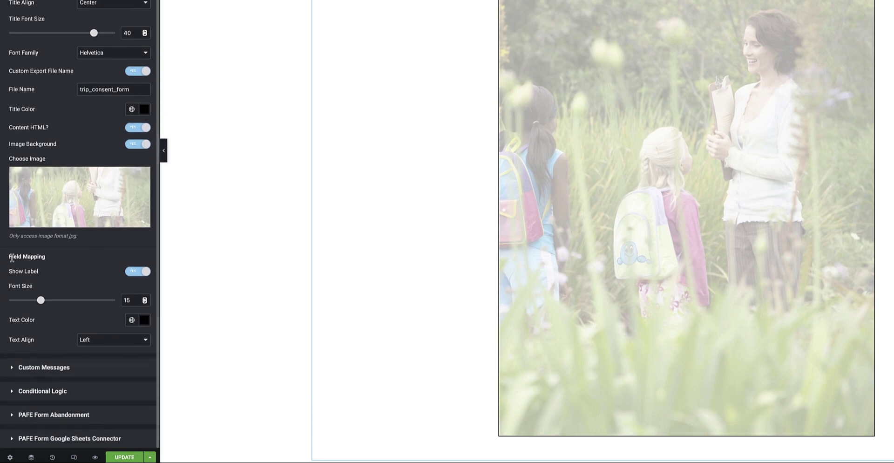
scroll(539, 142, up, 15)
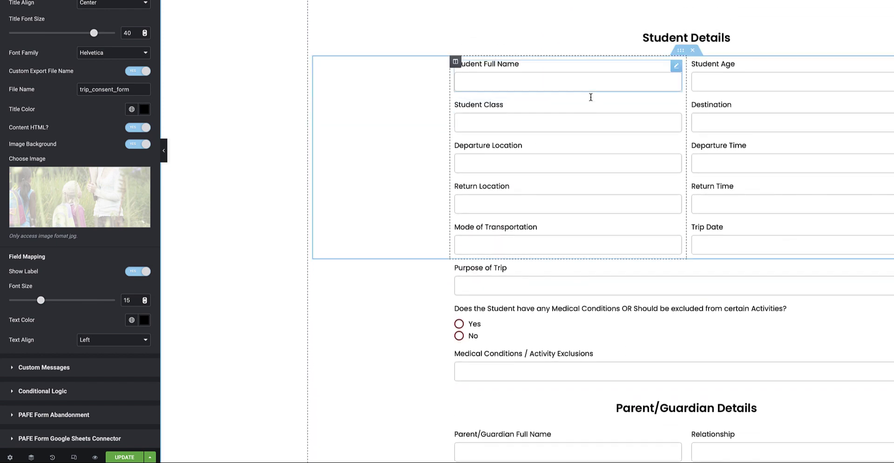
scroll(672, 229, down, 10)
scroll(673, 228, down, 5)
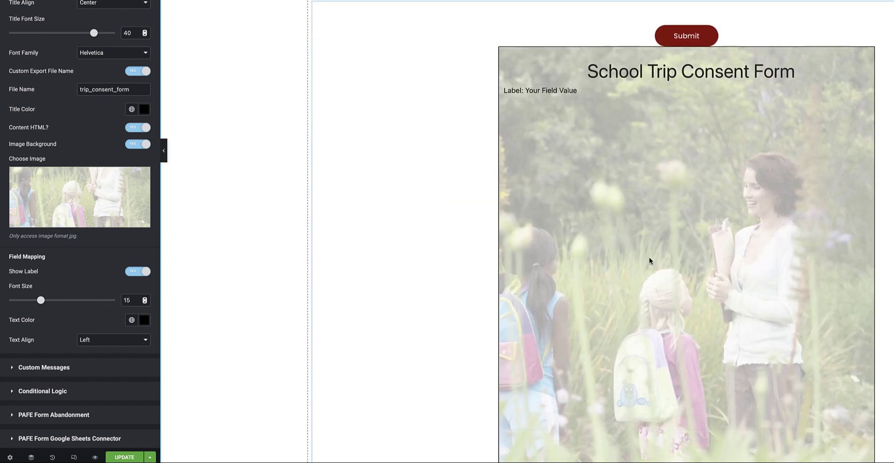
scroll(650, 254, down, 3)
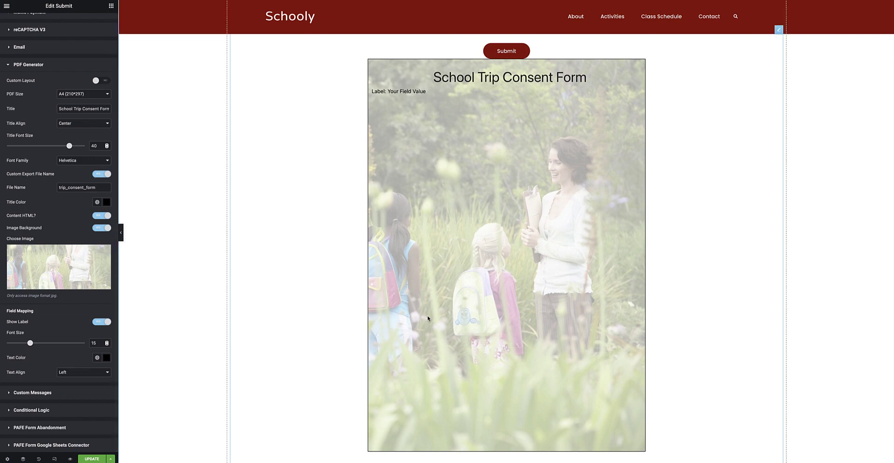
scroll(428, 318, up, 5)
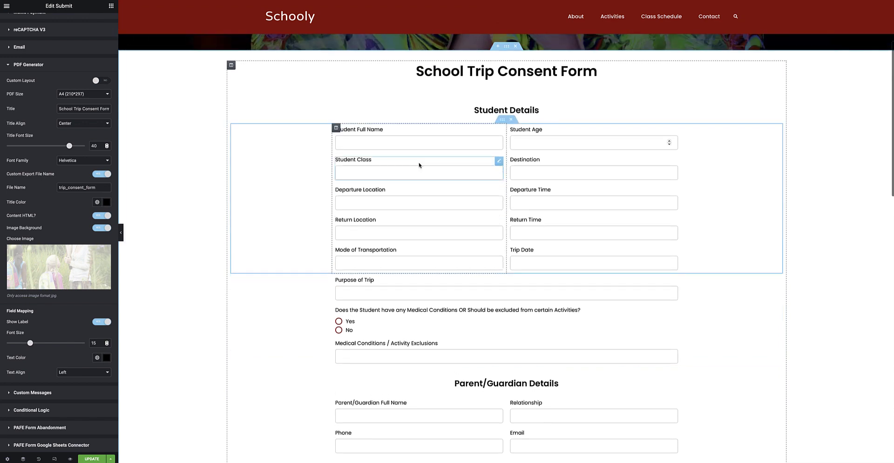
scroll(508, 283, down, 8)
scroll(511, 282, down, 4)
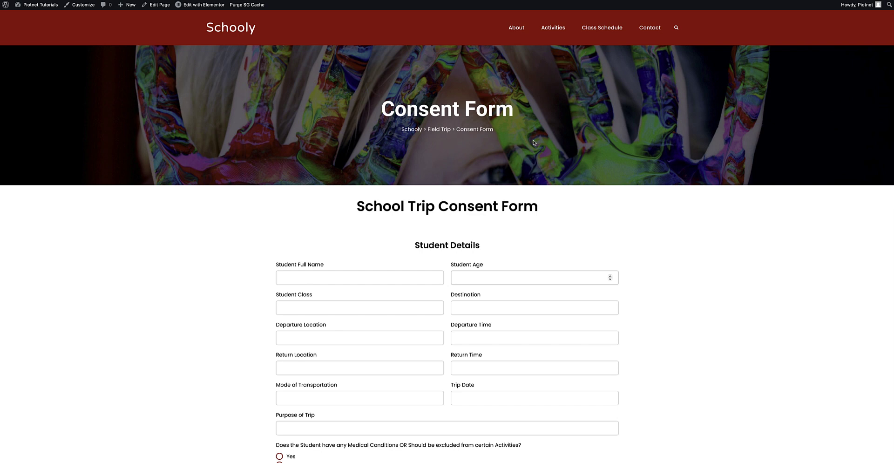
- Fill in the student details: full name, age 8, class 8B, and 'Somewhere'
click(298, 277)
text(Jamie Doe)
click(479, 280)
text(8)
key(Tab)
text(8B)
key(Tab)
text(Somewhere)
- Enter trip details: Location A, 12:00 PM departure, 7:00 PM return, Bus, August 26, 2021, Field Trip
key(Tab)
text(Location A)
click(485, 338)
key(Tab)
text(7:00 PM)
- Answer No to medical conditions with 'None', then enter the father's name, phone and e-mail
key(Tab)
text(Bus)
key(Tab)
click(515, 369)
click(304, 325)
text(Field Trip)
click(279, 295)
text(None)
key(Tab)
text(John Doe)
key(Tab)
text(Father)
- Enter the mother as emergency contact with her name, relationship Mother, phone and e-mail
key(Tab)
text(0501234567john@example.com)
key(Tab)
scroll(477, 322, down, 2)
text(Jane Doe)
key(Tab)
text(Mother)
key(Tab)
text(0501234568)
key(Tab)
text(jane@example.com)
- Tick the consent box, sign, set the signed date to August 22, 2021, and submit
scroll(369, 307, down, 1)
click(278, 290)
drag(303, 332, 407, 338)
click(534, 320)
click(463, 391)
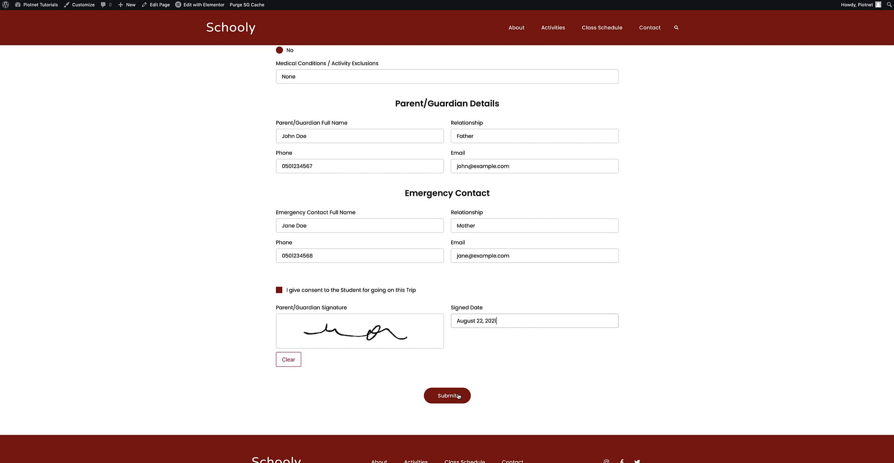
click(459, 396)
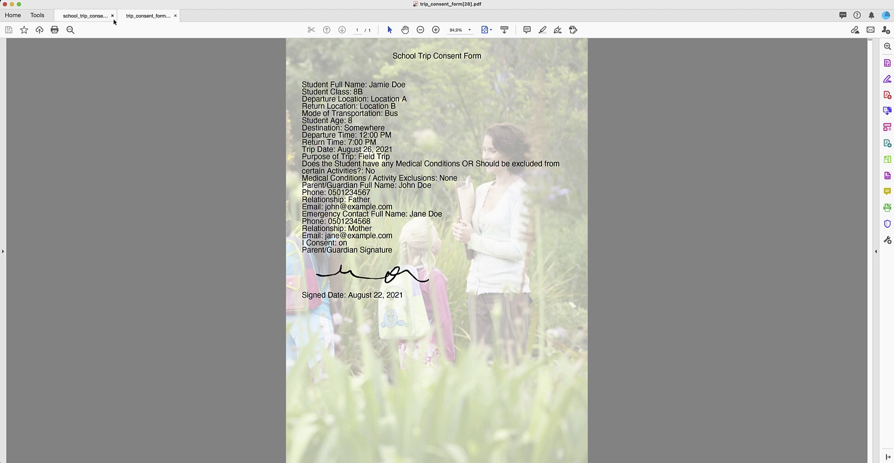
- Switch to the blank school_trip_consent.pdf template in Acrobat
click(96, 16)
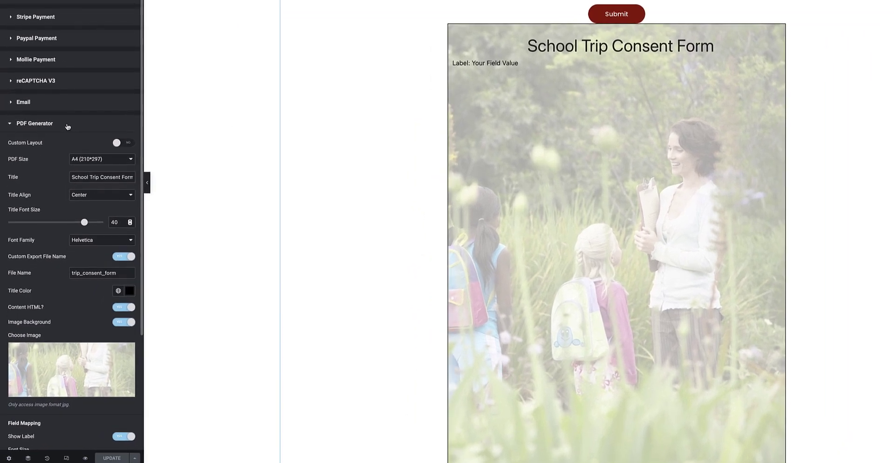
- Turn on Custom Layout in PDF Generator so the PDF uses the imported template
scroll(48, 171, down, 3)
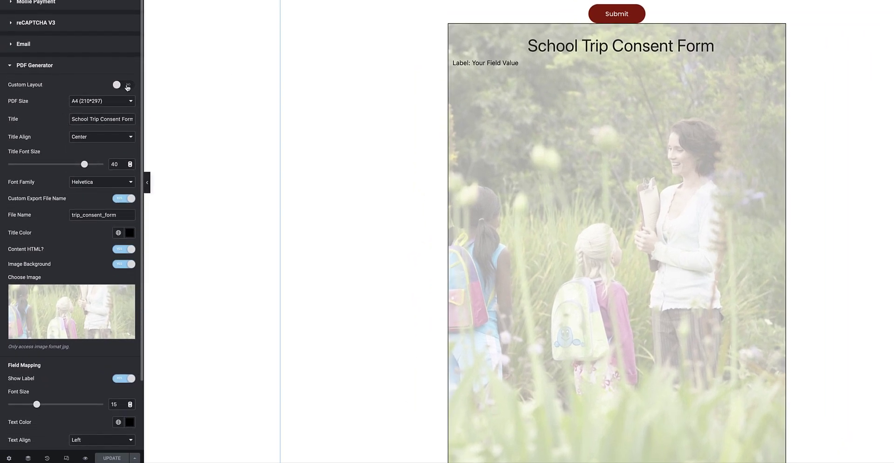
click(128, 85)
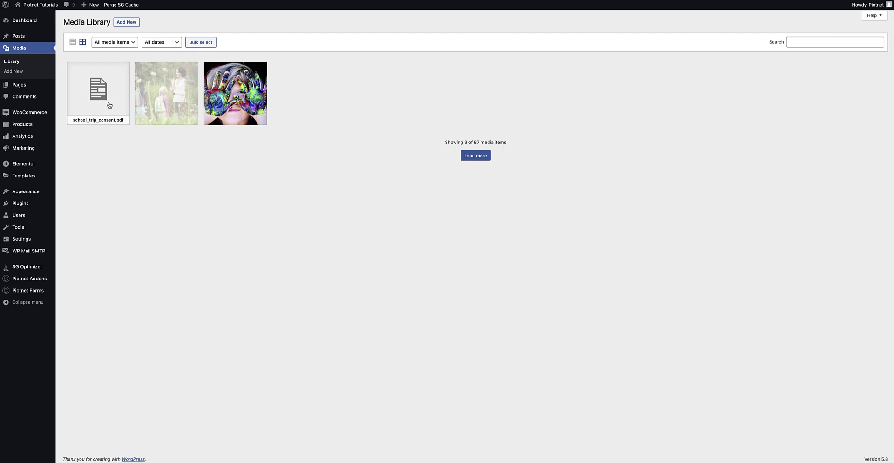
- Open the school_trip_consent.pdf attachment details in the Media Library to find its File URL
click(109, 105)
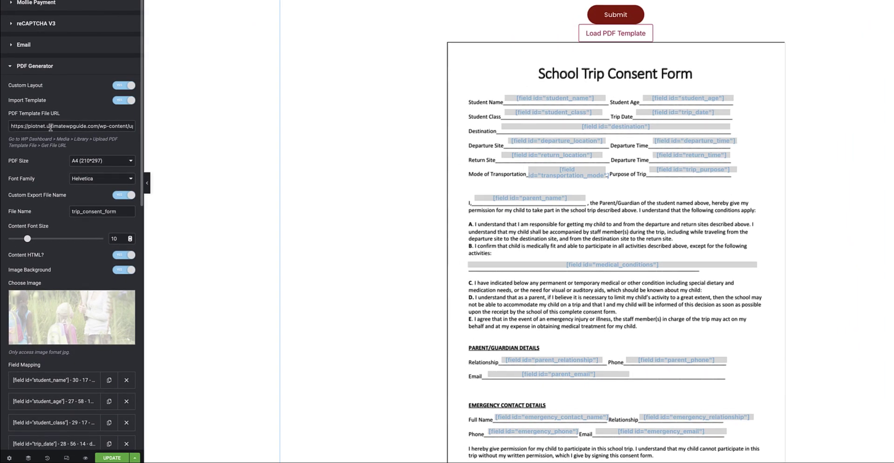
scroll(56, 147, down, 4)
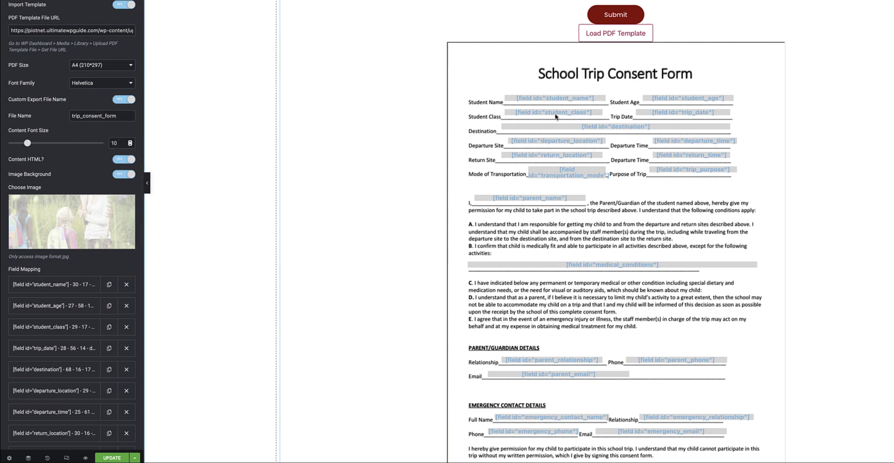
drag(28, 143, 30, 144)
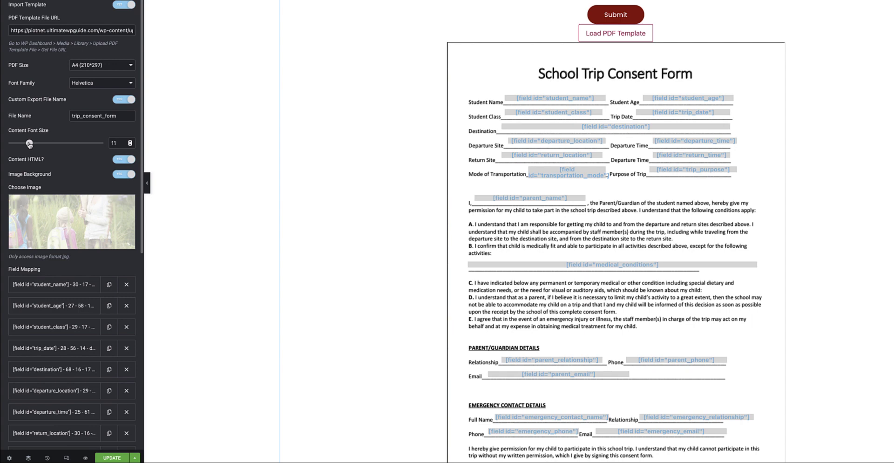
scroll(113, 144, down, 1)
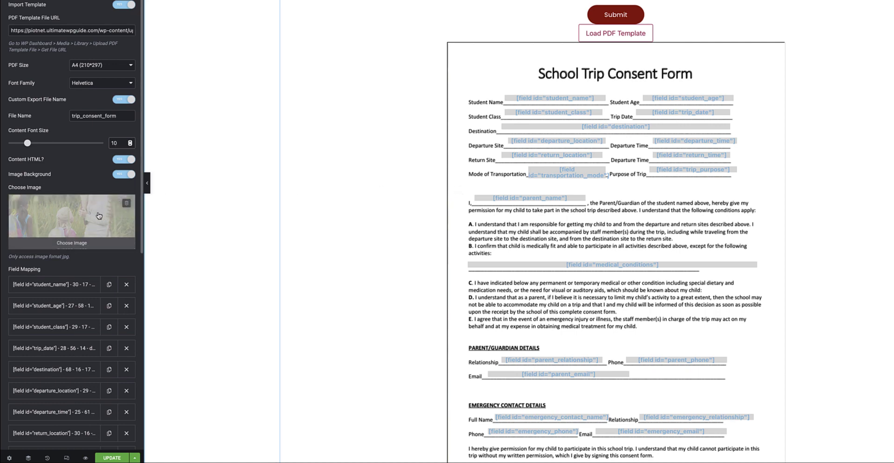
scroll(85, 179, down, 3)
scroll(85, 179, down, 8)
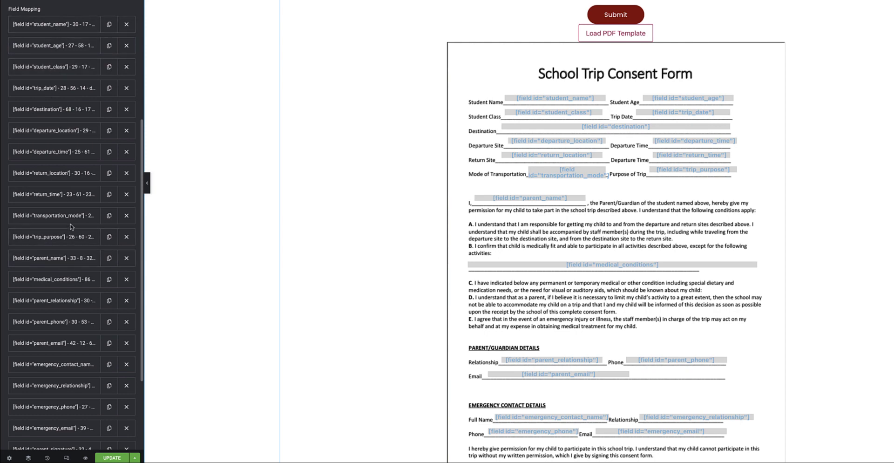
- Scroll the Field Mapping list down to the student_name mapping entry
scroll(70, 228, down, 6)
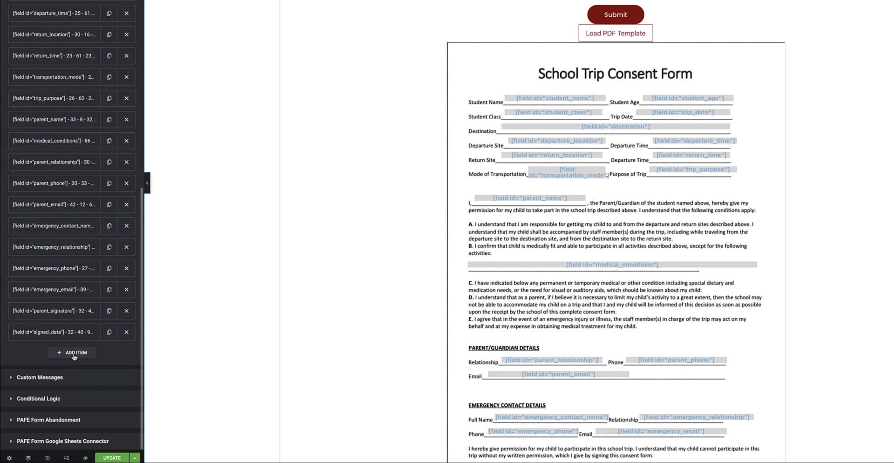
scroll(717, 193, down, 3)
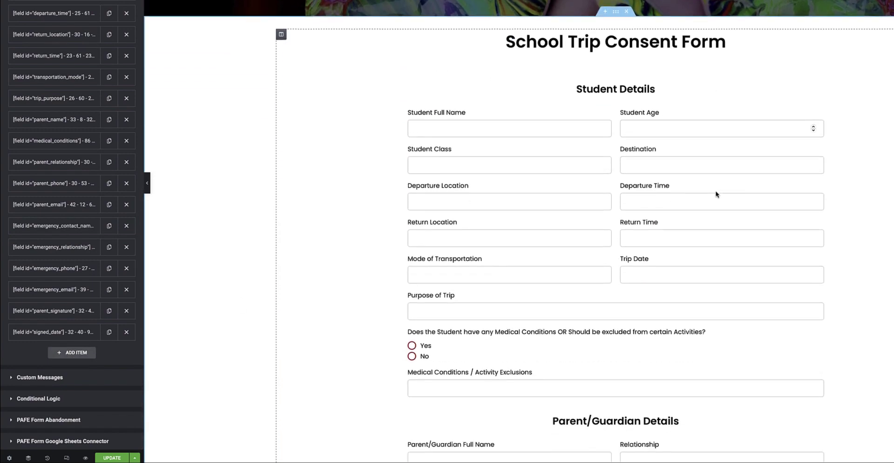
scroll(635, 233, down, 10)
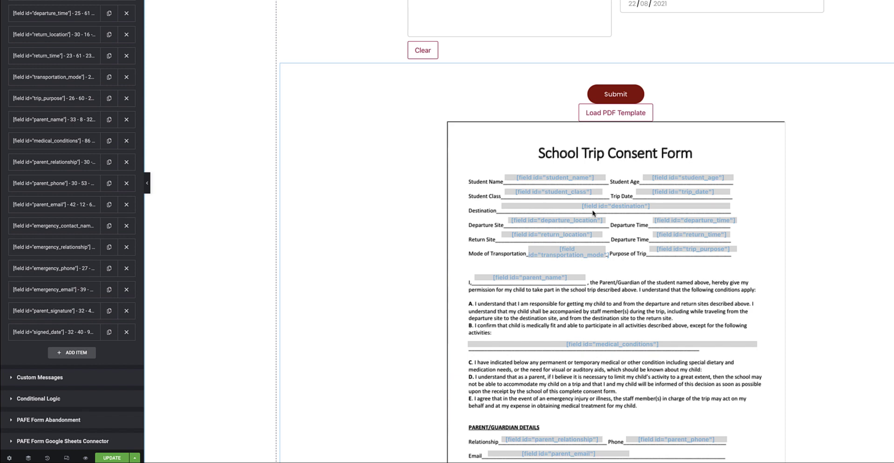
scroll(75, 117, up, 5)
- Expand the student_name mapping to show bold 14, width 30, X 17 mm, Y 11 mm
click(59, 126)
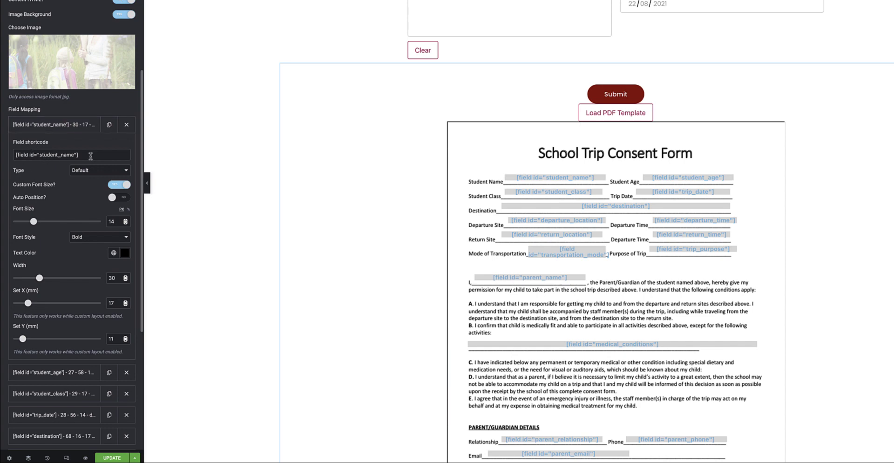
scroll(490, 136, up, 8)
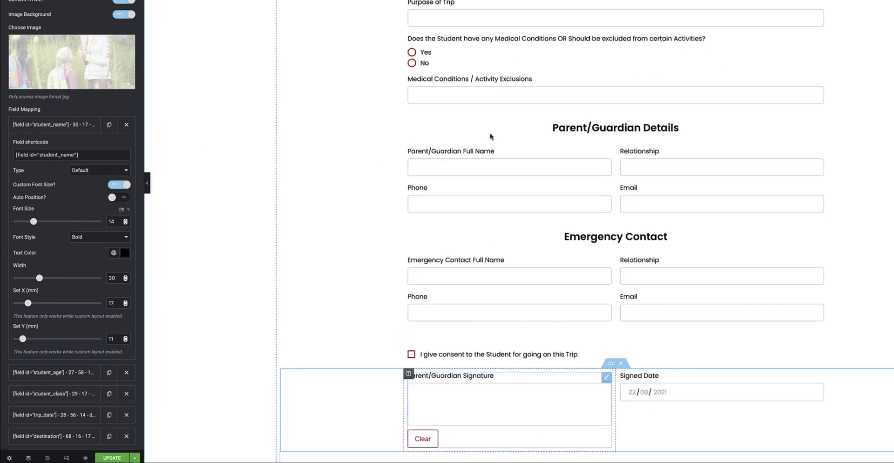
scroll(490, 136, up, 6)
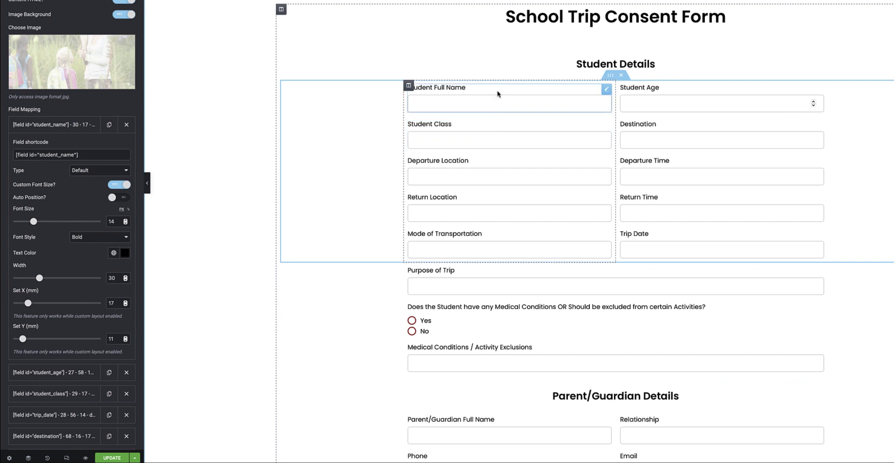
- Open the Student Full Name field's settings and select its whole shortcode text
click(606, 89)
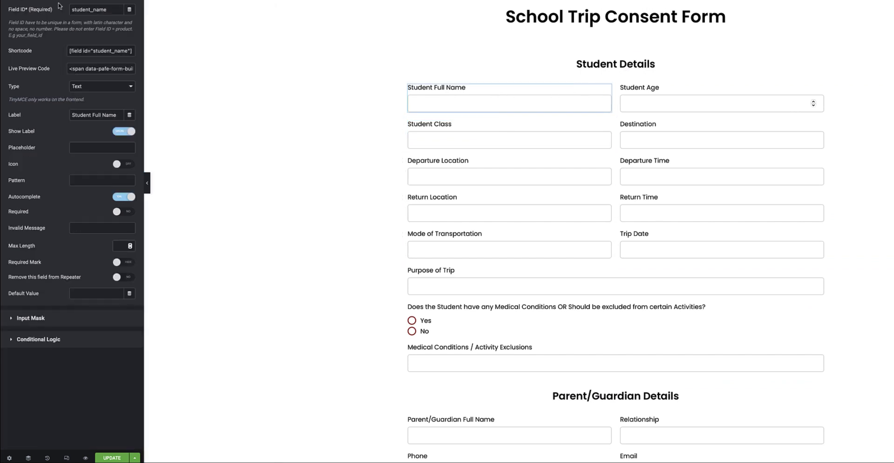
drag(69, 51, 130, 55)
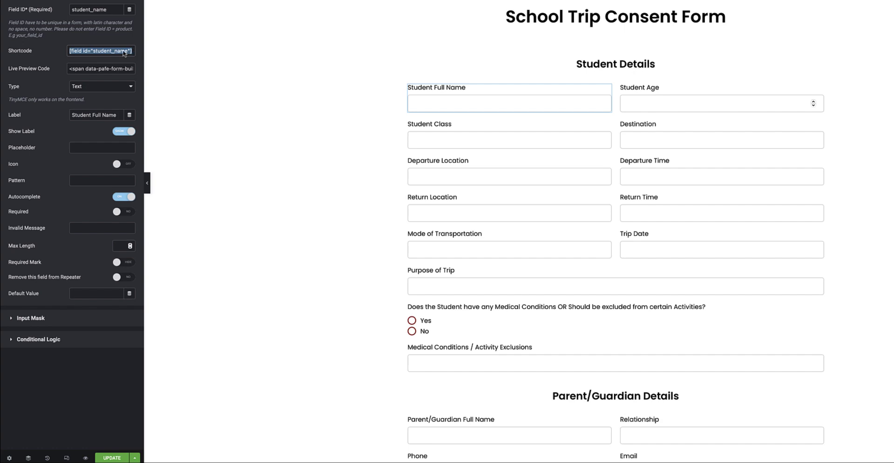
scroll(507, 247, down, 15)
- Select the Submit button widget and expand its PDF Generator settings
click(833, 166)
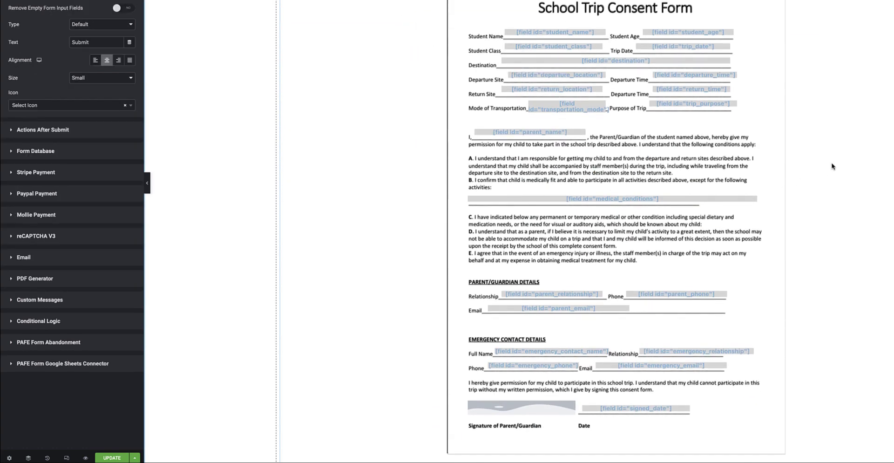
scroll(832, 165, up, 3)
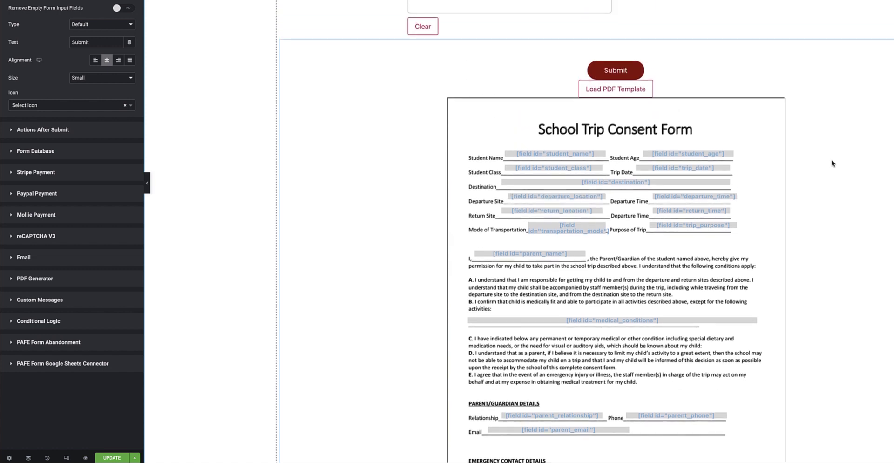
click(58, 278)
scroll(74, 233, down, 10)
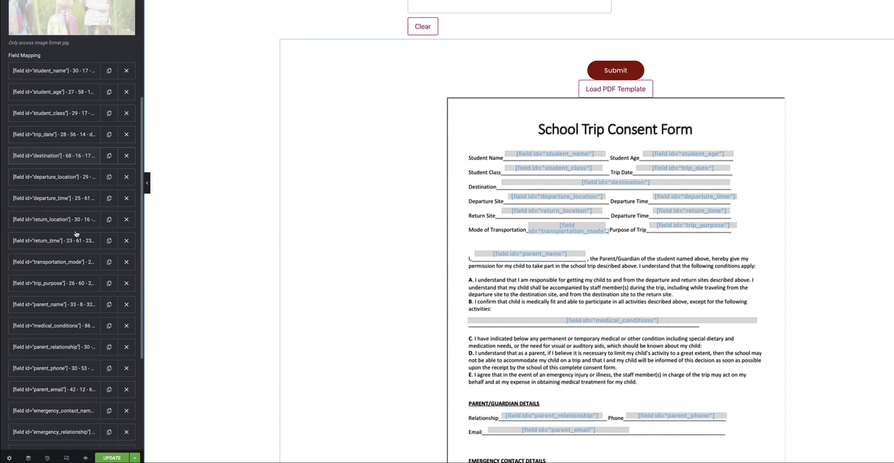
- Expand the student_name field mapping and keep its Type set to Default
click(73, 76)
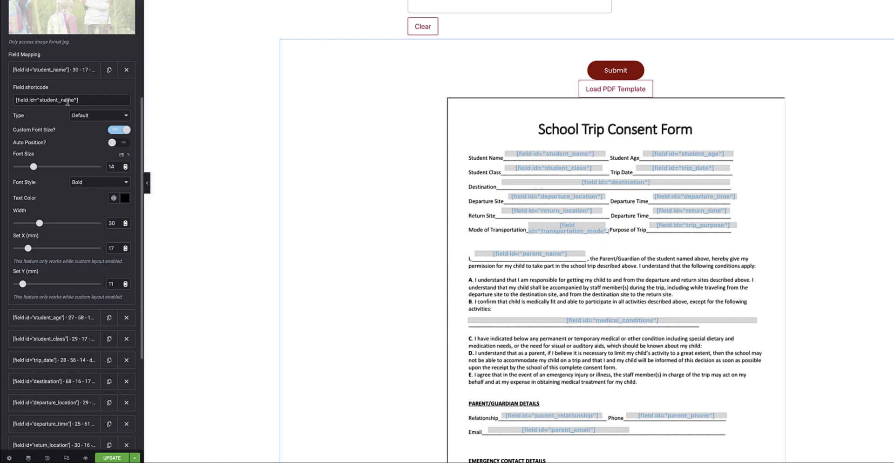
click(99, 116)
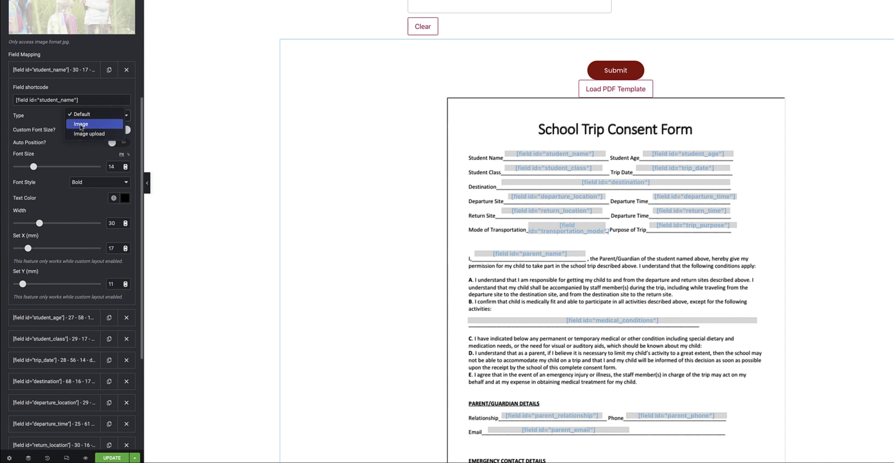
click(70, 149)
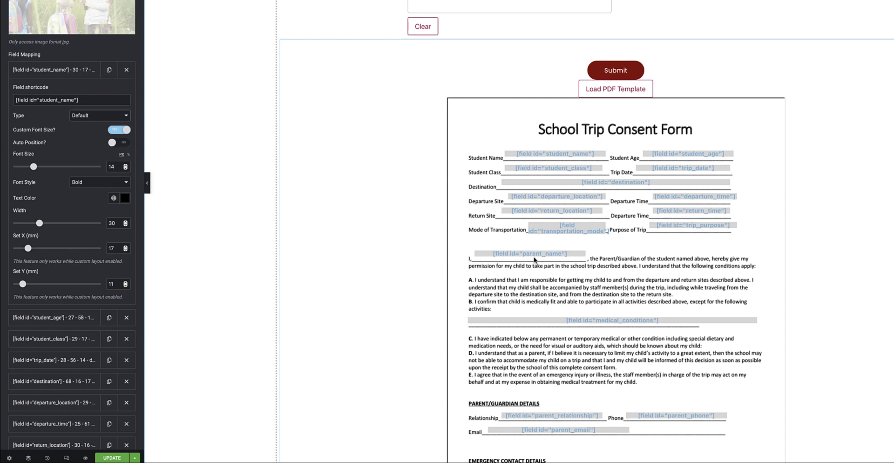
scroll(61, 196, down, 1)
scroll(62, 196, down, 1)
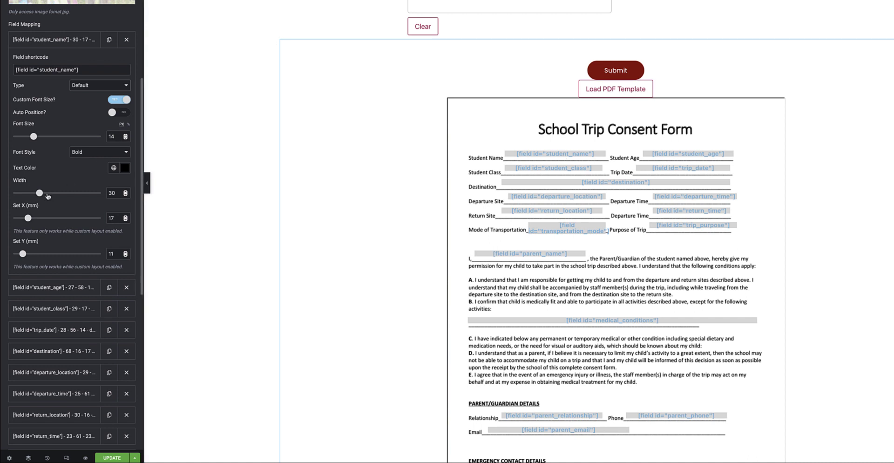
- Set the student_name mapping width to 31 and test Set X 17 and Set Y 11 mm
drag(40, 193, 52, 196)
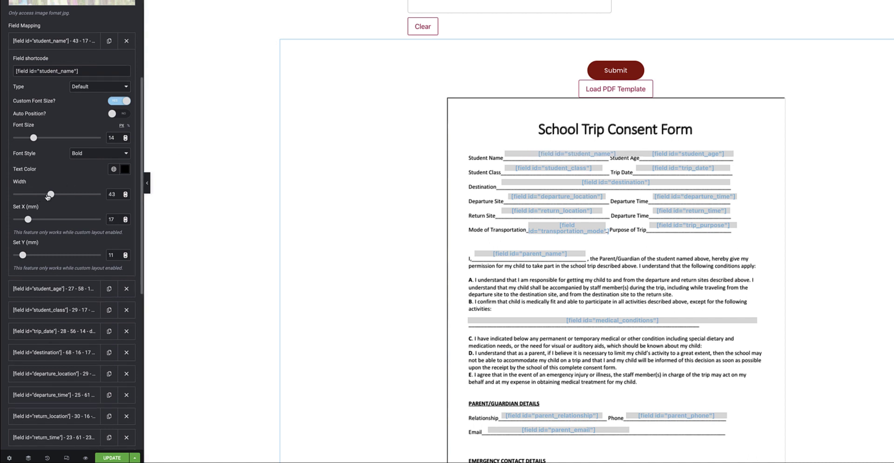
drag(47, 196, 41, 196)
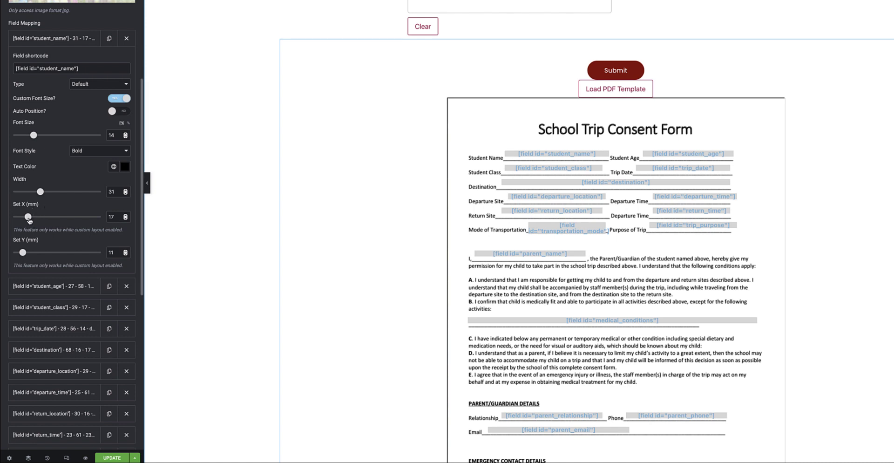
mouse_move(28, 217)
mouse_down()
mouse_move(18, 220)
mouse_move(29, 223)
mouse_up()
drag(22, 253, 23, 254)
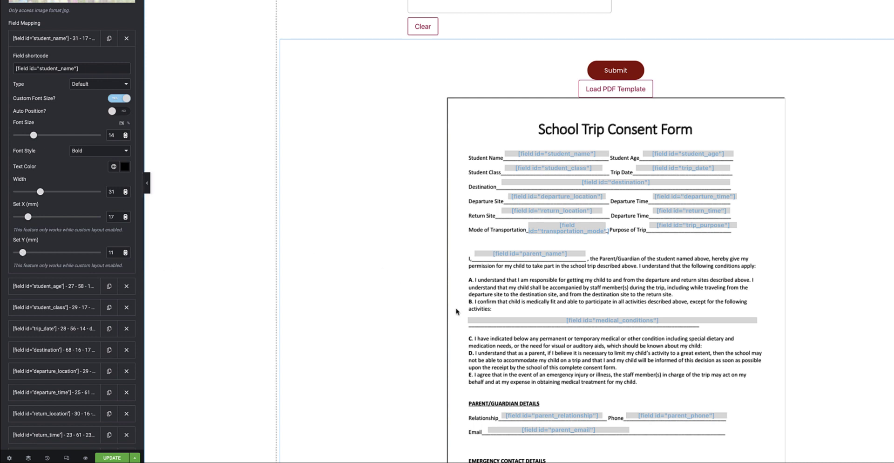
scroll(59, 190, down, 1)
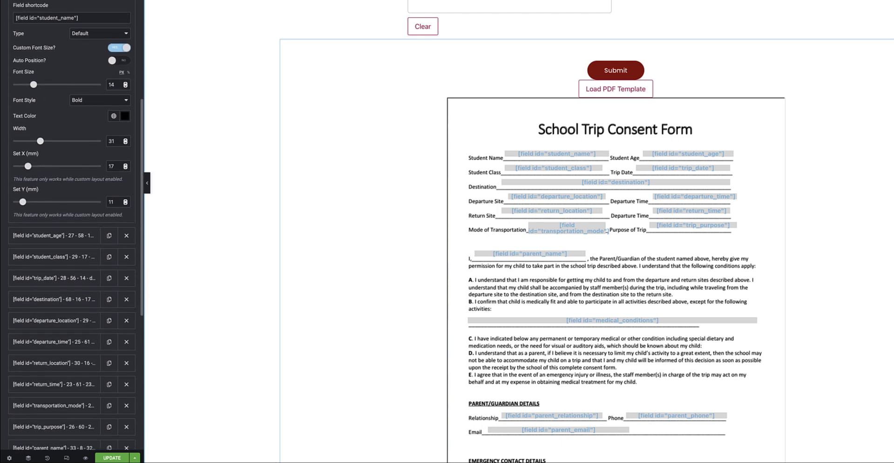
- Expand and collapse the student_age mapping, then scroll down to parent_signature and signed_date
scroll(71, 19, down, 5)
click(68, 10)
click(67, 10)
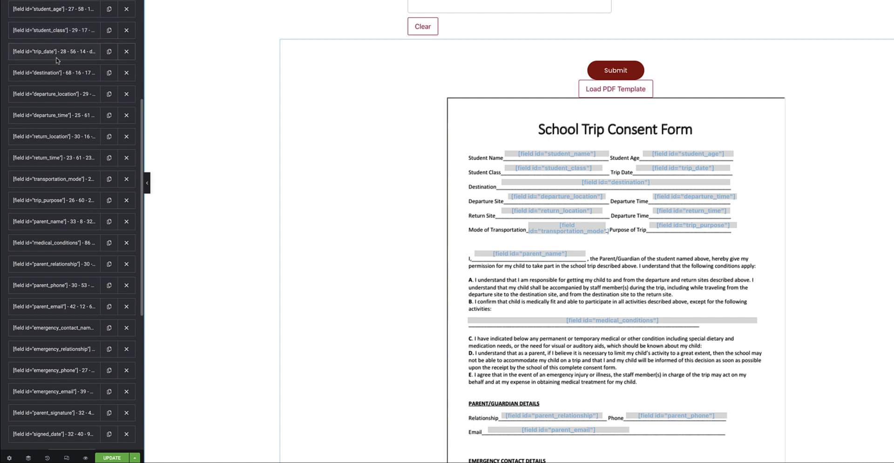
scroll(62, 151, down, 3)
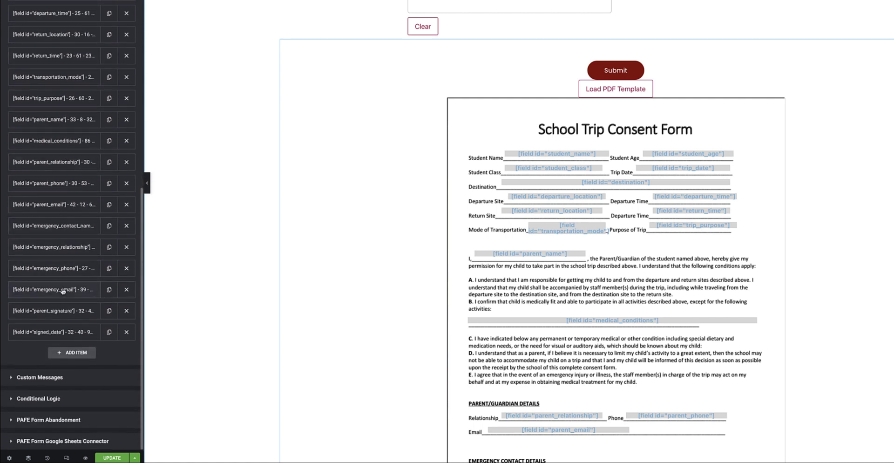
scroll(666, 321, down, 7)
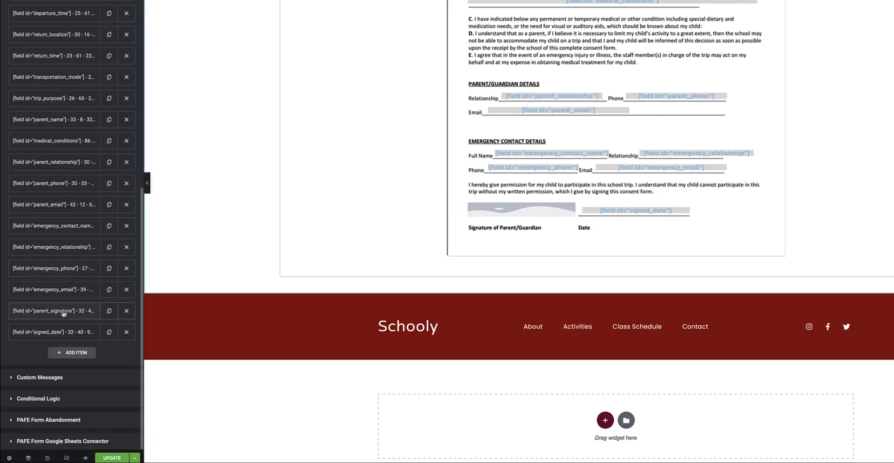
- Expand the parent_signature mapping and keep its Type set to Image
click(64, 312)
scroll(64, 313, down, 3)
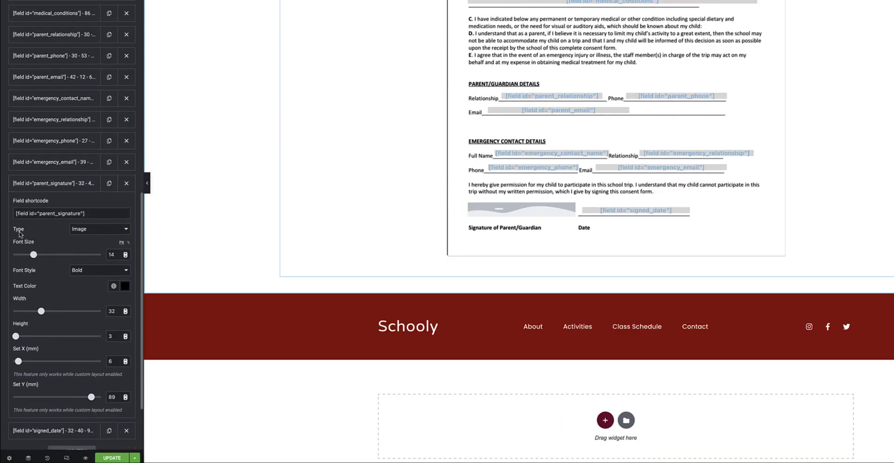
click(93, 230)
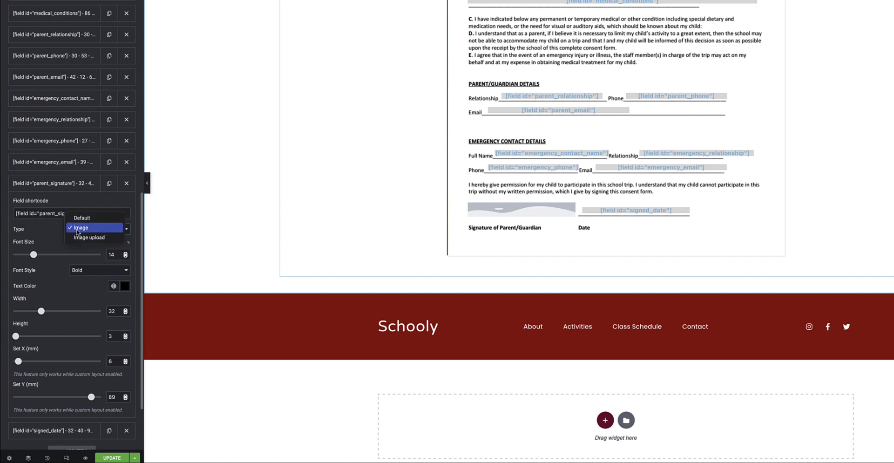
click(40, 232)
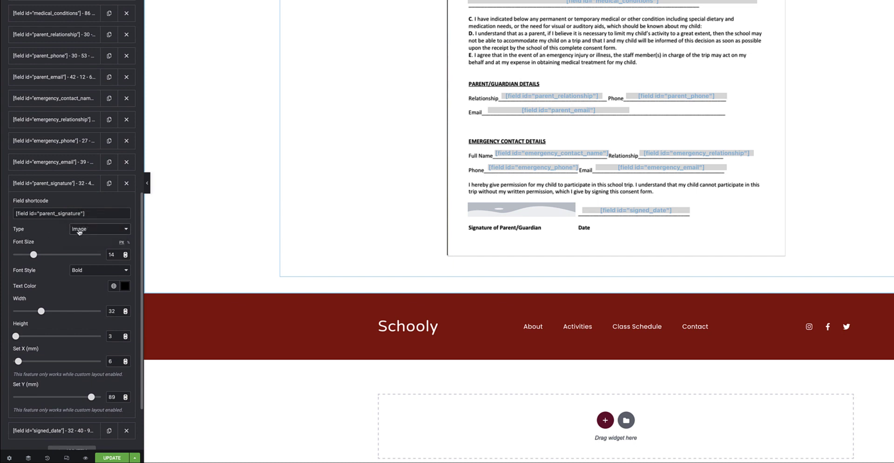
- Scroll back up to the PDF Generator's template and file name settings
scroll(72, 243, down, 1)
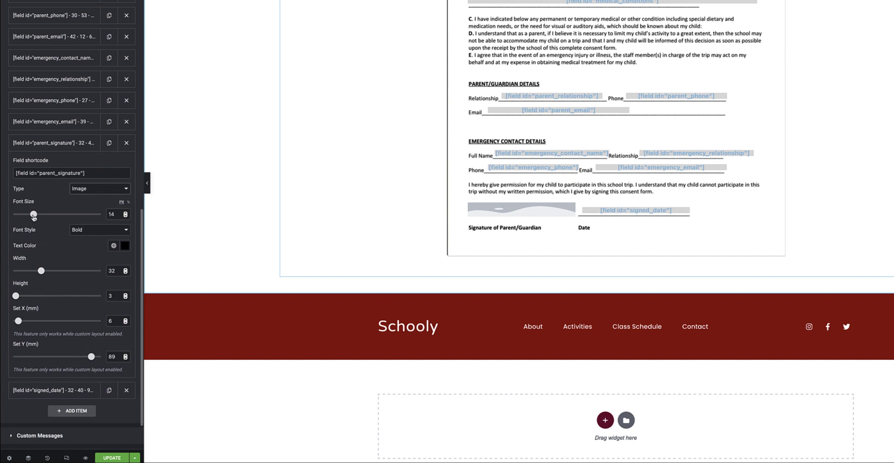
scroll(94, 237, down, 1)
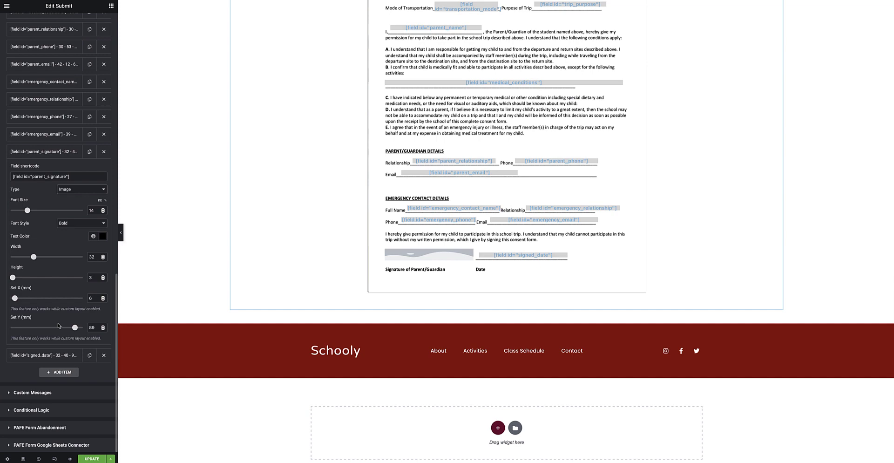
scroll(58, 325, up, 15)
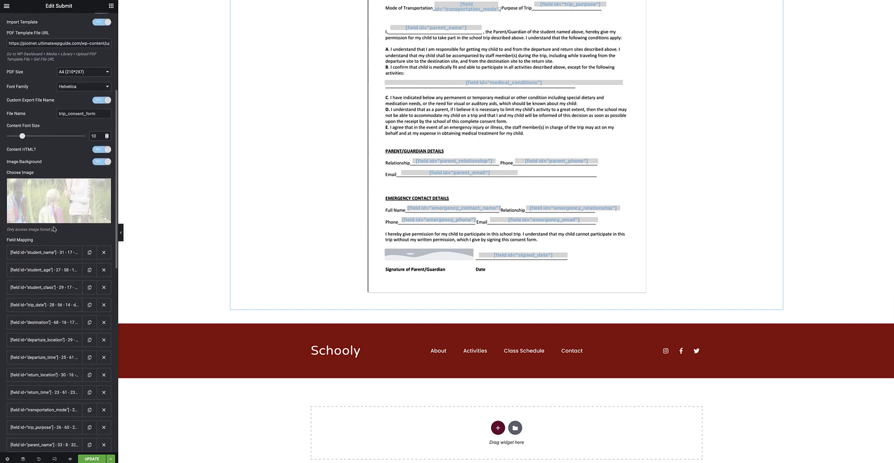
scroll(86, 102, up, 3)
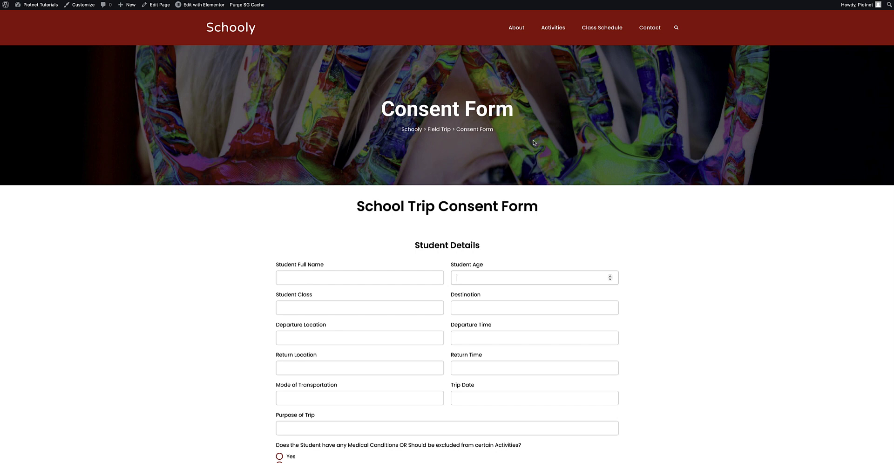
- Enter the student's full name, age 8, class 8B, destination Somewhere, and locations A and B
click(298, 278)
text(Jamie Doe)
click(479, 280)
text(8)
key(Tab)
text(8B)
key(Tab)
text(Somewhere)
- Set return time 7, transport Bus, date August 26, 2021, purpose Field Trip, medical conditions No/None
key(Tab)
text(Location ALocation B)
click(460, 368)
text(7)
scroll(464, 385, down, 2)
key(Tab)
text(Bus)
- Fill in both parents' full names, relations Father and Mother, phone numbers and e-mail addresses
key(Tab)
text(August 26, 2021)
key(Tab)
text(Field Trip)
click(278, 291)
text(None)
scroll(289, 315, down, 2)
click(289, 289)
text(John DoeFather0501234567)
click(476, 321)
text(john@example.com)
scroll(475, 321, down, 2)
text(Jane Doe)
key(Tab)
text(Mother)
key(Tab)
text(0501234568)
scroll(446, 274, down, 1)
key(Tab)
text(jane@example.com)
- Tick the trip consent, draw the parent's signature, date it August 22, 2021, and submit
click(279, 290)
drag(303, 332, 408, 338)
click(470, 320)
text(August 22, 2021)
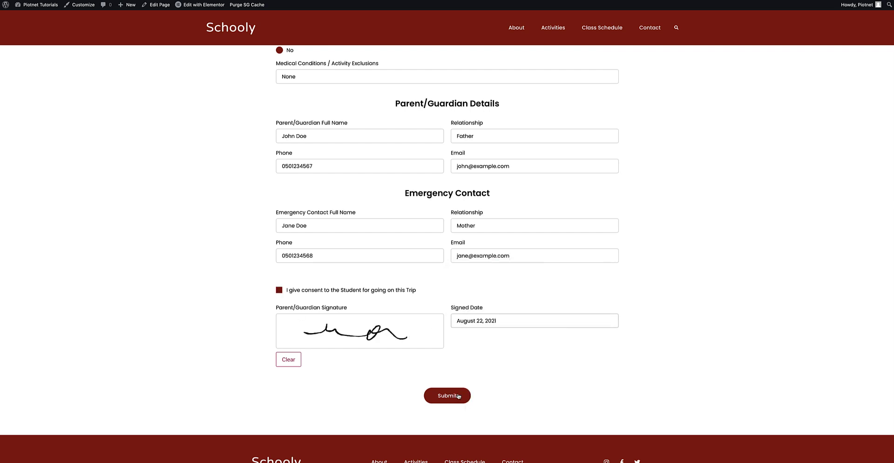
click(458, 395)
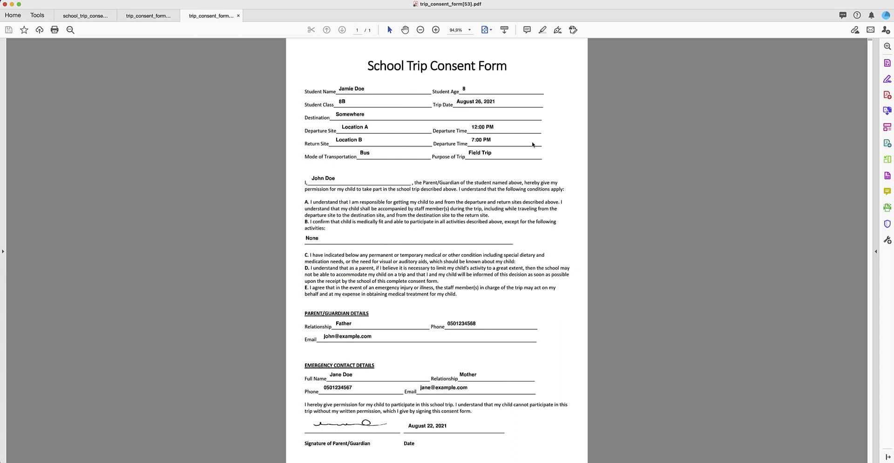
- Switch between school_trip_consent.pdf and the generated PDFs, ending on trip_consent_form[53].pdf
click(97, 17)
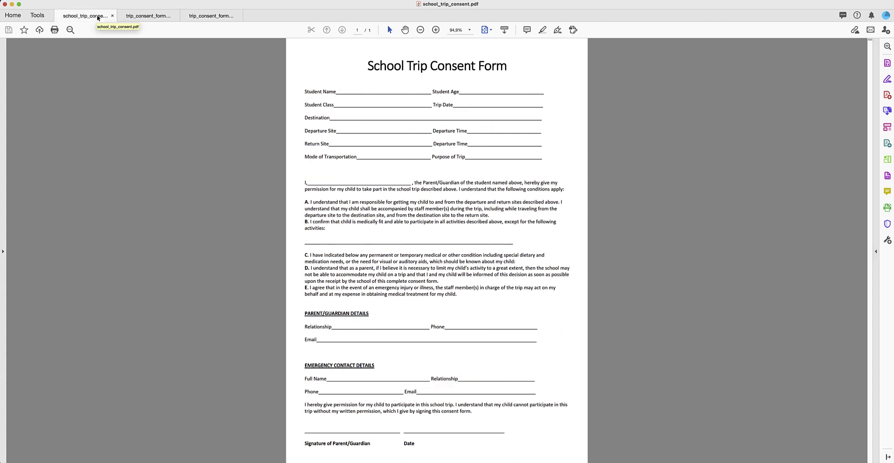
click(201, 19)
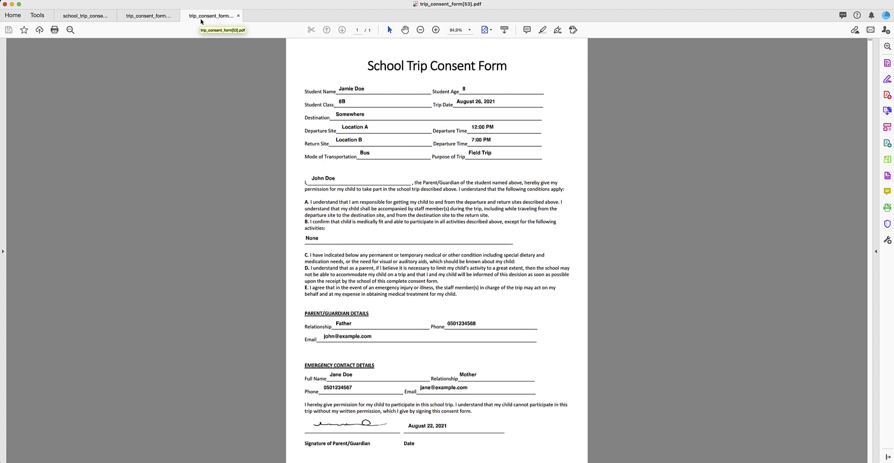
click(149, 17)
click(209, 18)
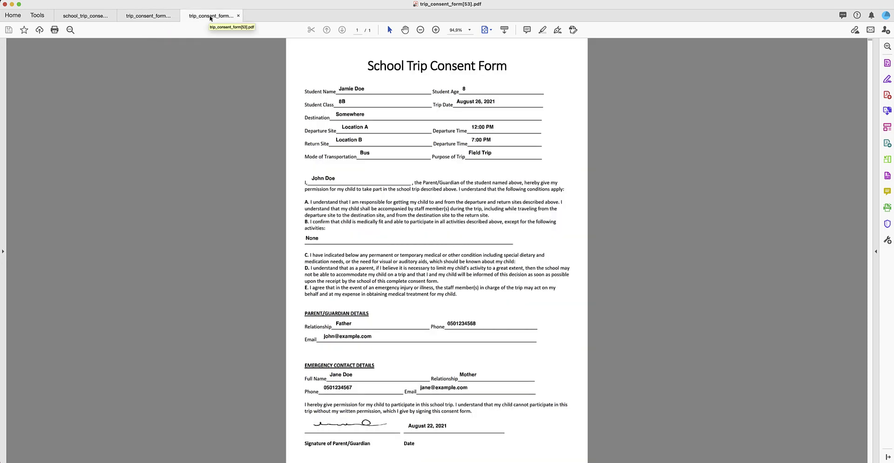